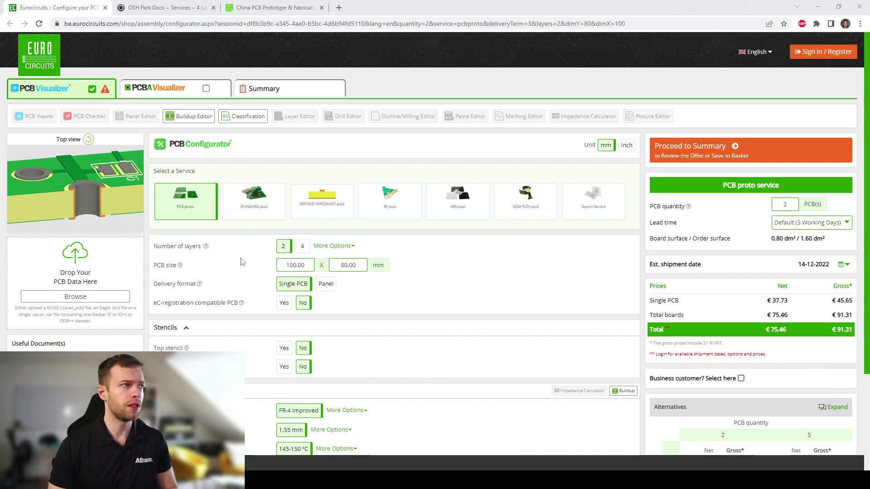
Select the DEFINED IMPEDANCE pool service and inspect its four-layer buildup, including prepreg and core thicknesses
mouse_move(280, 216)
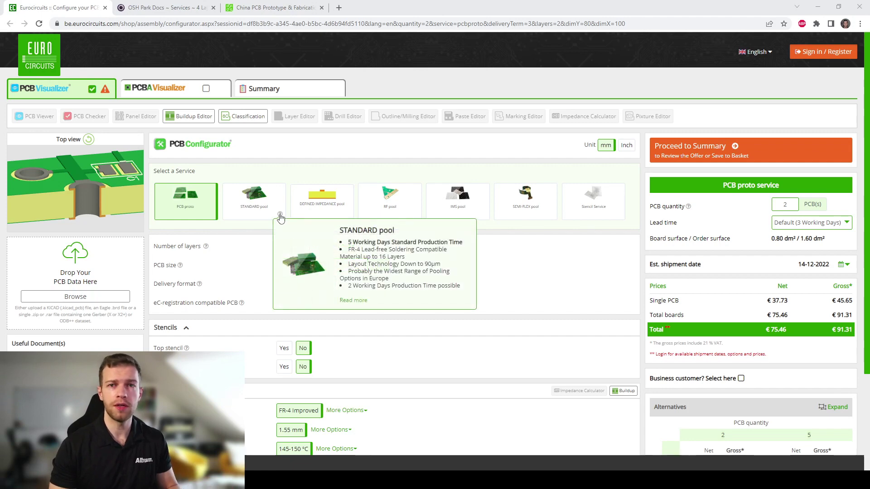
left_click(321, 211)
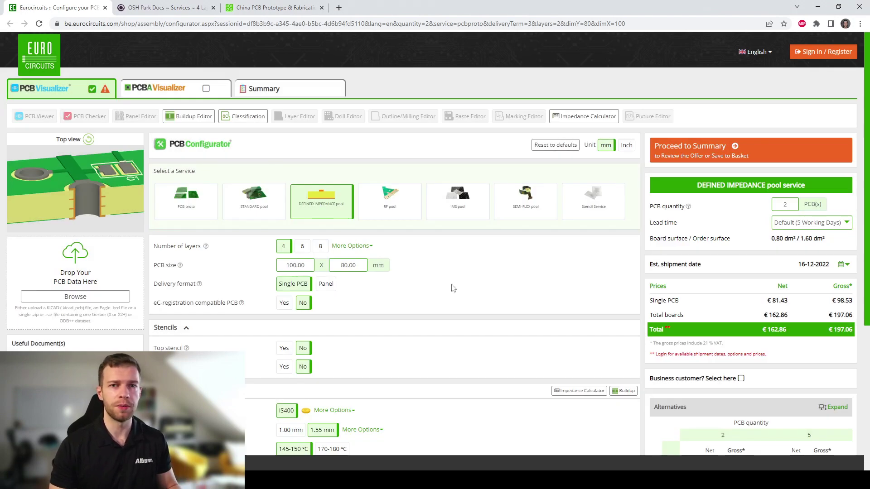
scroll(451, 288, "down", 1)
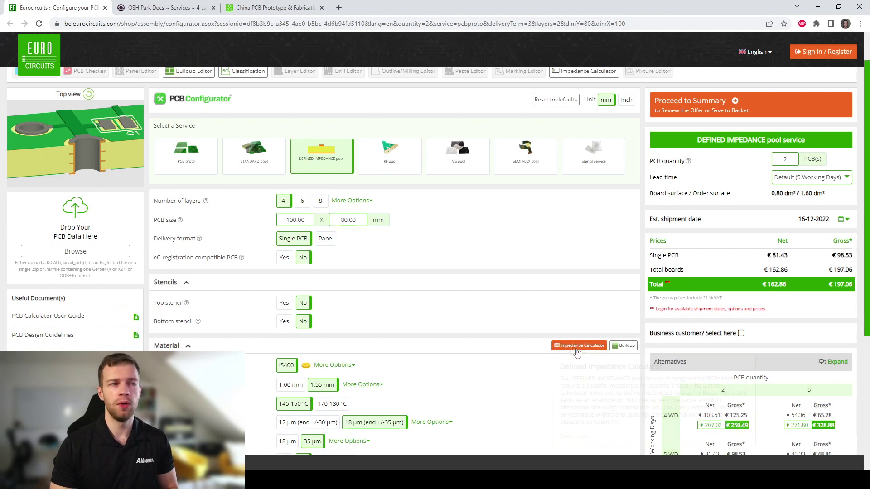
mouse_move(622, 348)
left_click(624, 346)
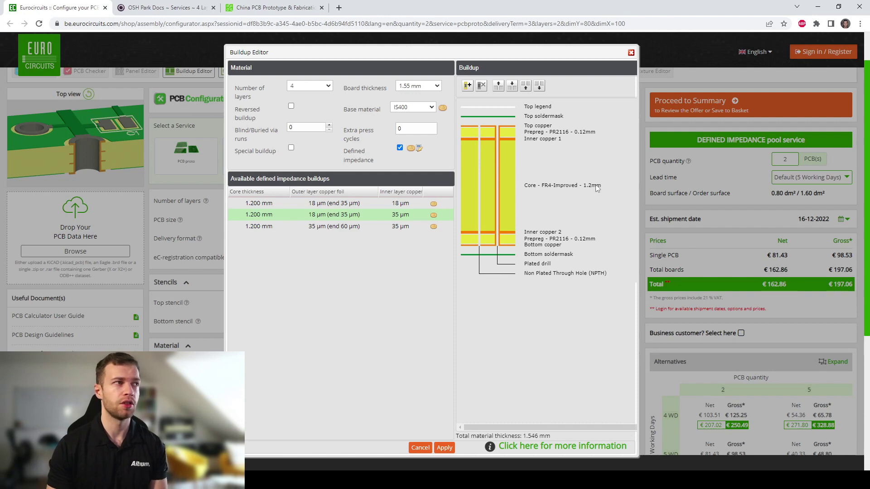
left_click(631, 53)
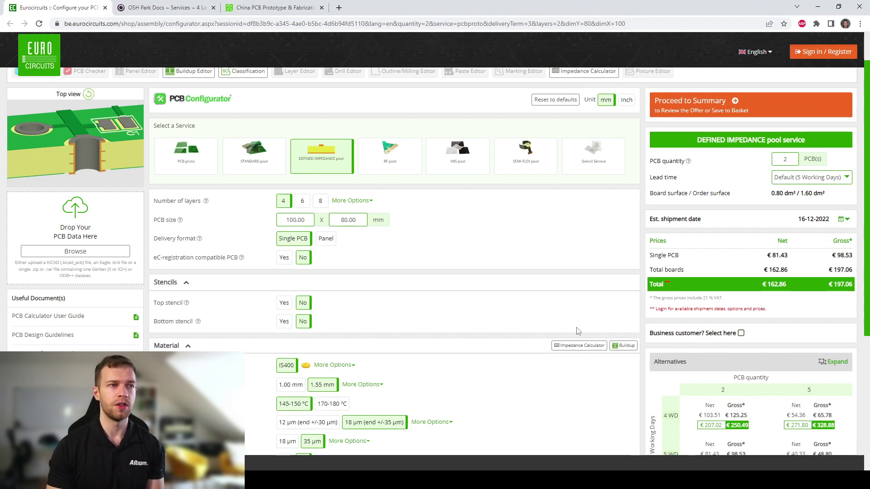
Open the Impedance Calculator for the selected buildup and examine the dielectric constant of the surface microstrip
mouse_move(572, 352)
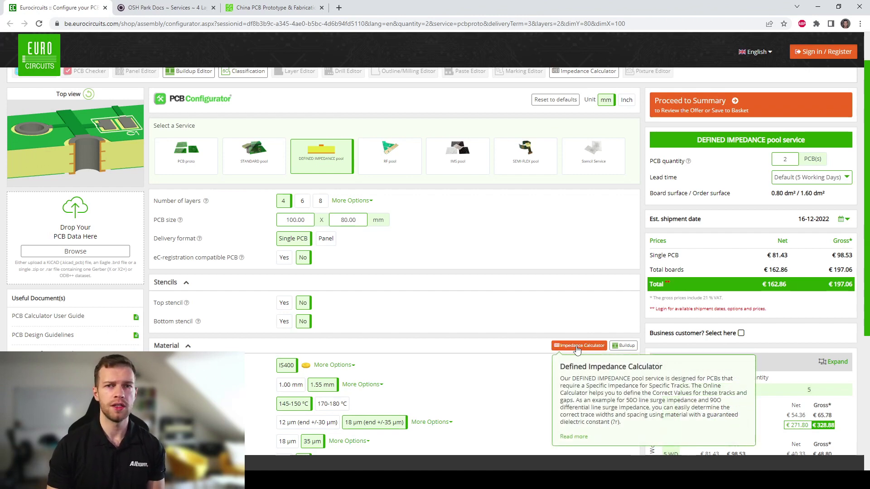
left_click(576, 346)
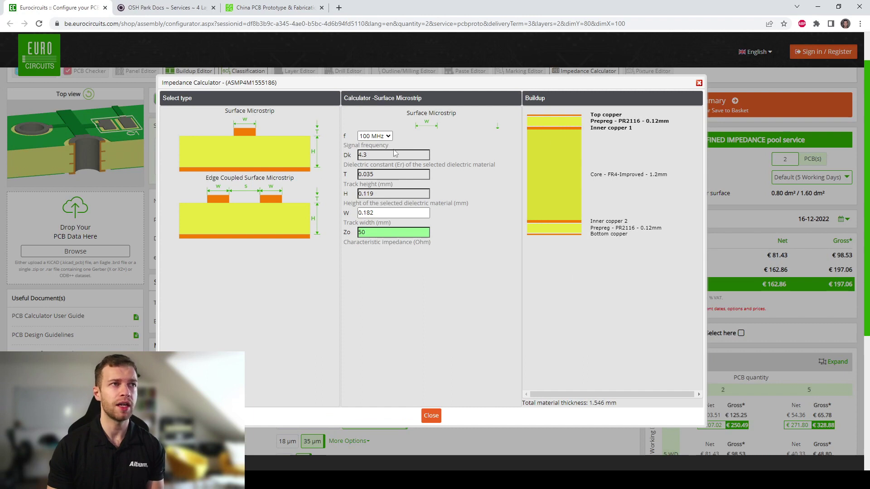
left_click_drag(407, 155, 357, 156)
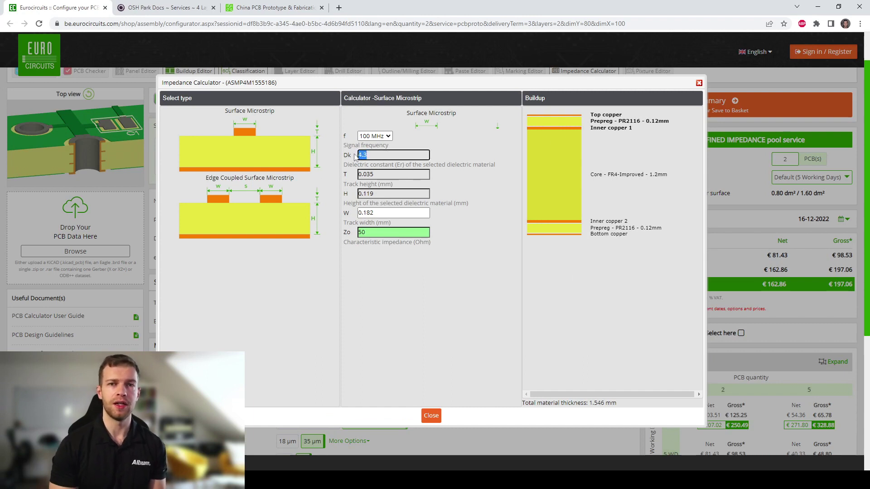
Switch to the OSH Park four-layer service page and examine the prepreg thickness and dk in the stackup table
left_click(171, 9)
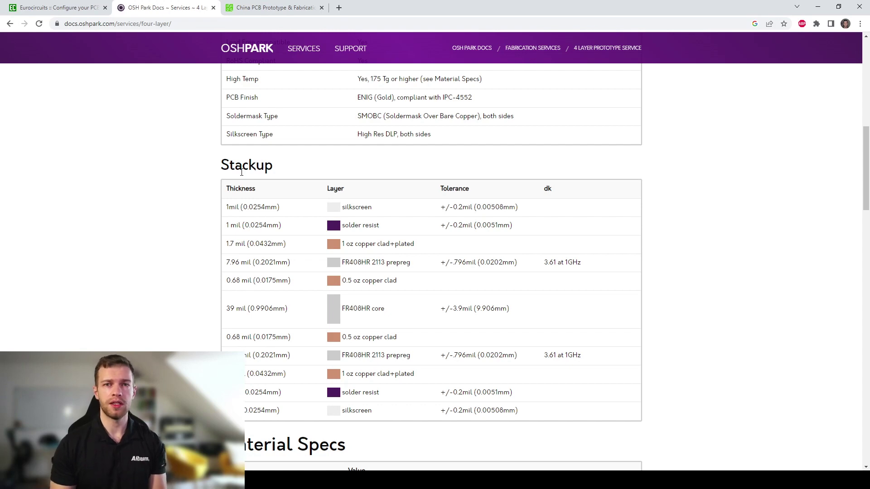
left_click_drag(540, 410, 213, 221)
left_click(213, 221)
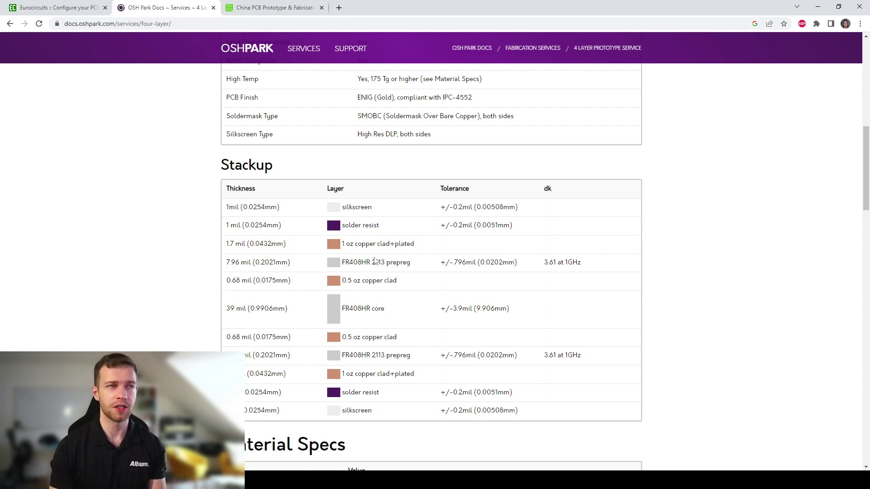
left_click_drag(290, 262, 223, 271)
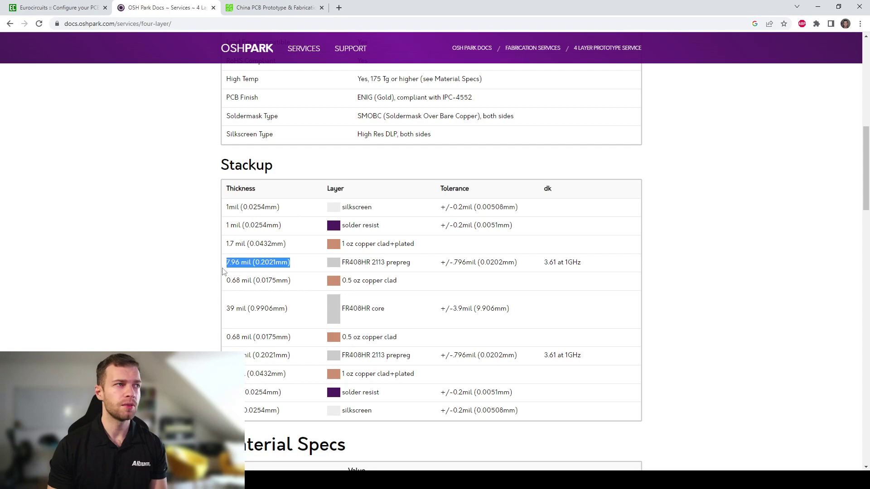
left_click_drag(543, 262, 609, 267)
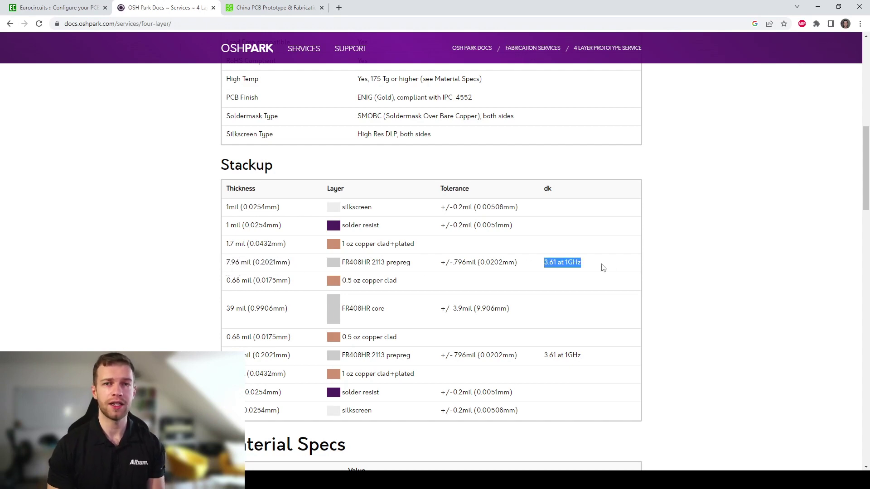
Open PCBWay's multi-layer laminated structure page and examine the 4-layer standard stackups for 0.8mm and 1.6mm boards
left_click(253, 5)
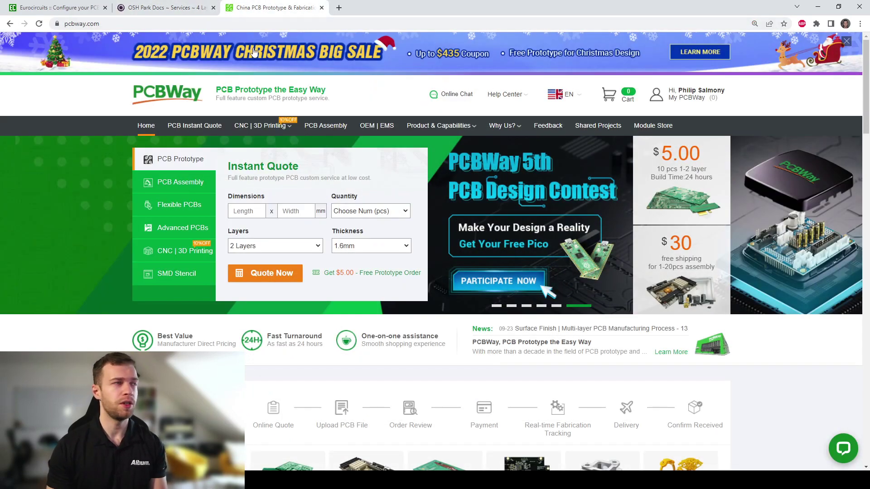
left_click(102, 199)
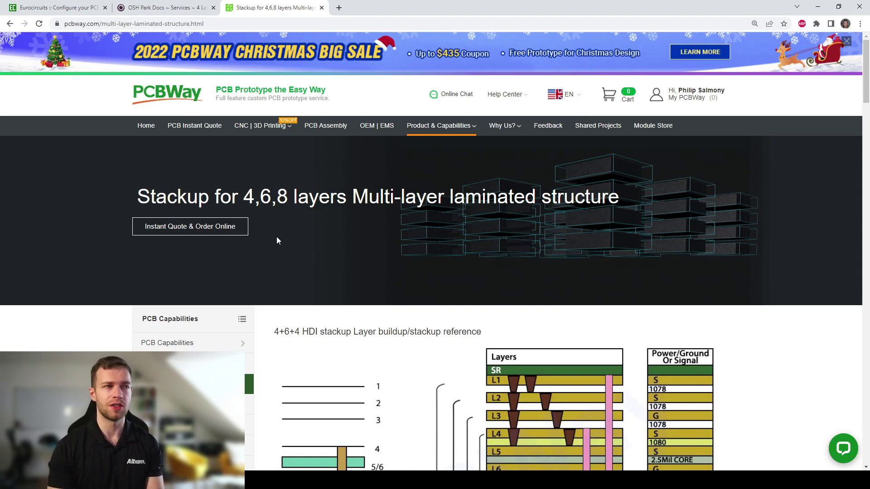
scroll(277, 238, "down", 15)
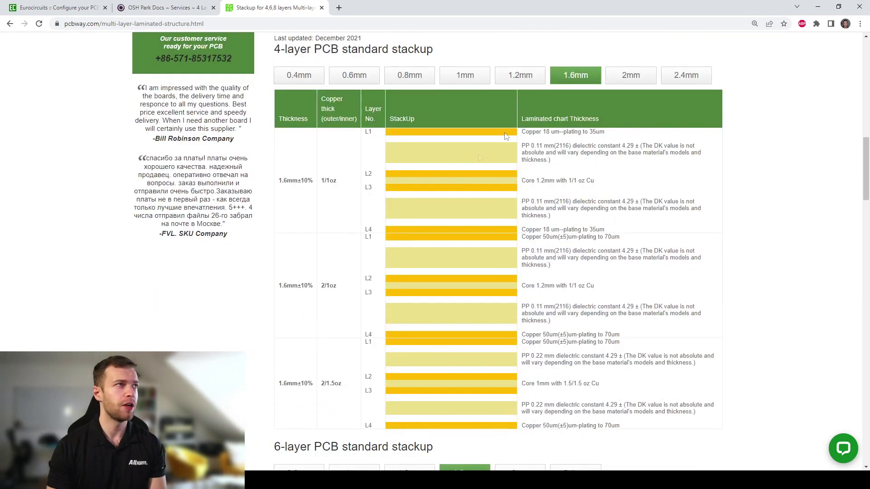
left_click(416, 80)
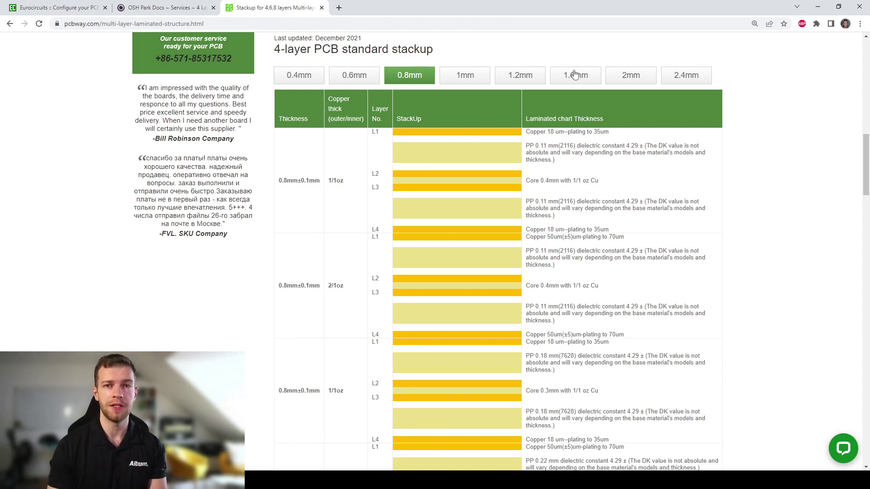
left_click(574, 74)
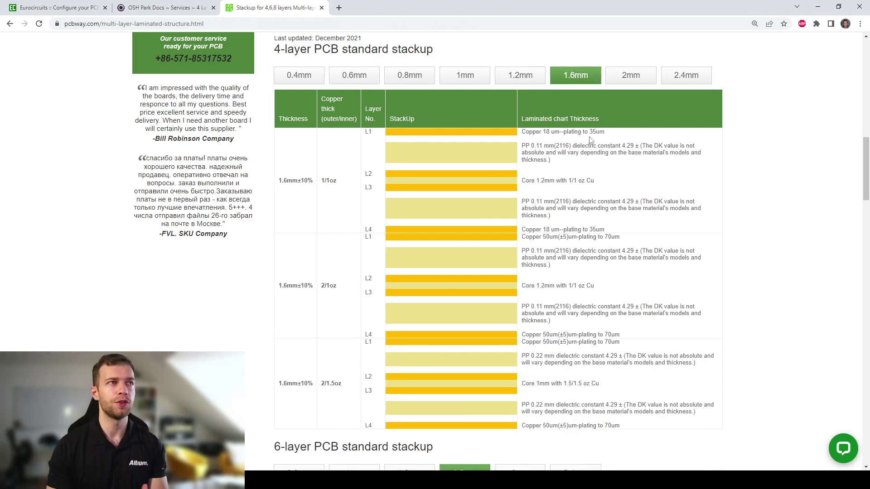
left_click_drag(521, 145, 646, 147)
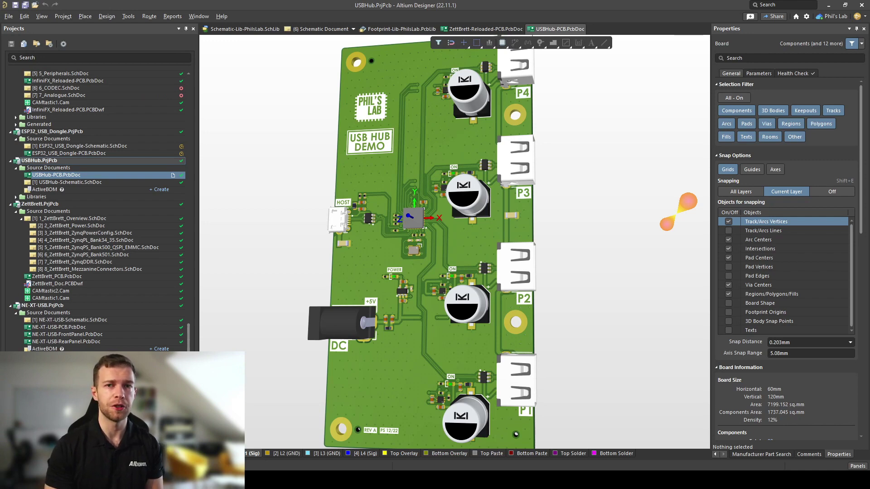
Switch to Altium Designer and open the Layer Stack Manager for the USBHub PCB document
key("shift+h")
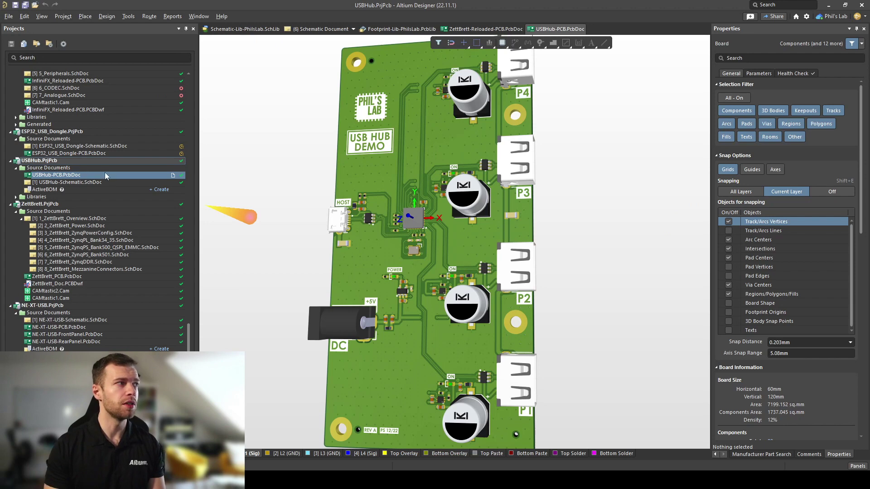
left_click(110, 17)
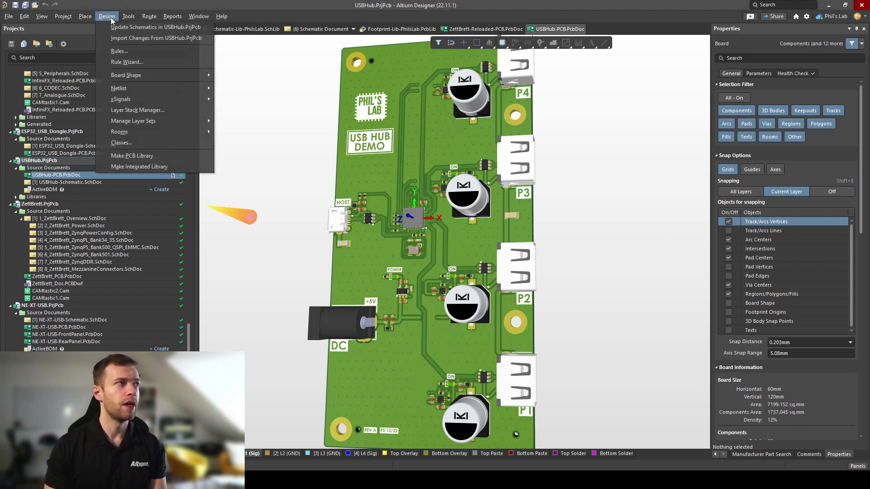
left_click(130, 110)
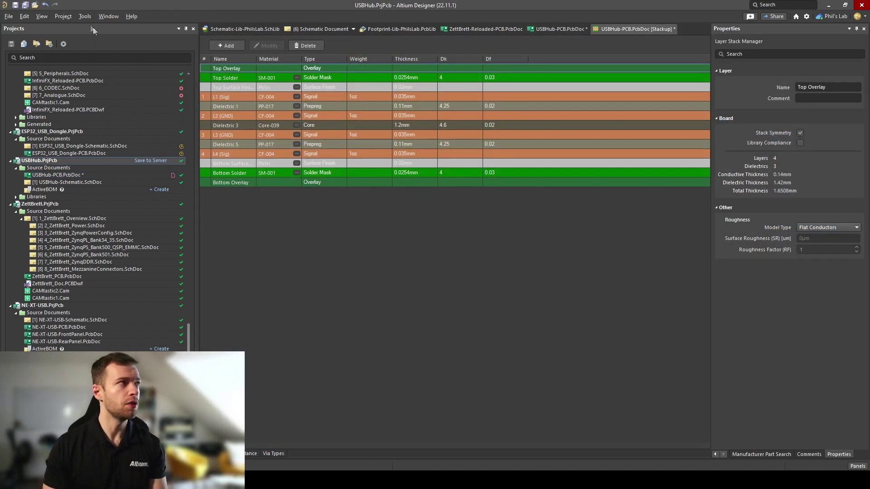
Apply the 4 Layers (2 x Signal, 2 x Plane) preset to the board's layer stack
left_click(85, 17)
mouse_move(123, 59)
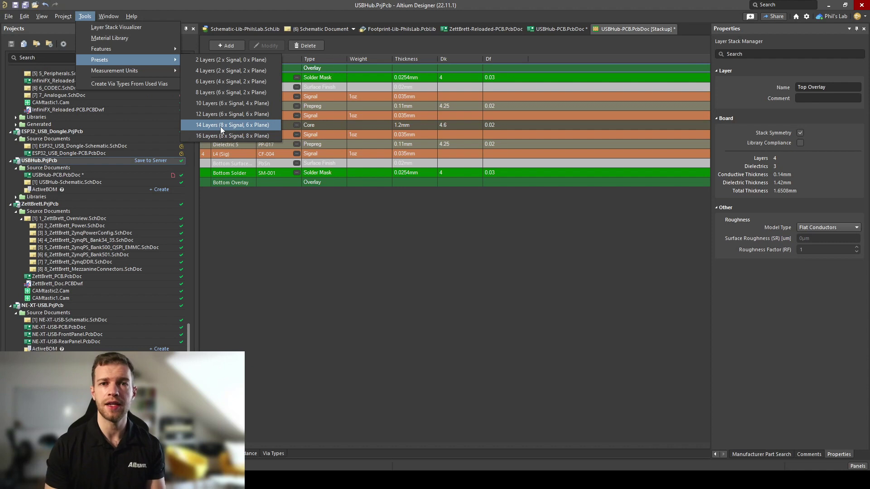
left_click(214, 72)
left_click(513, 257)
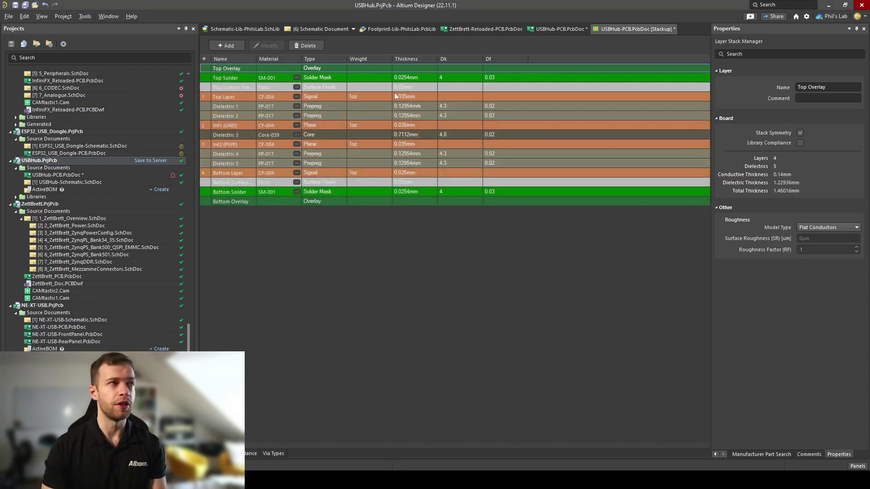
Delete the Dielectric 2 prepreg layer from the symmetric stackup
left_click(292, 115)
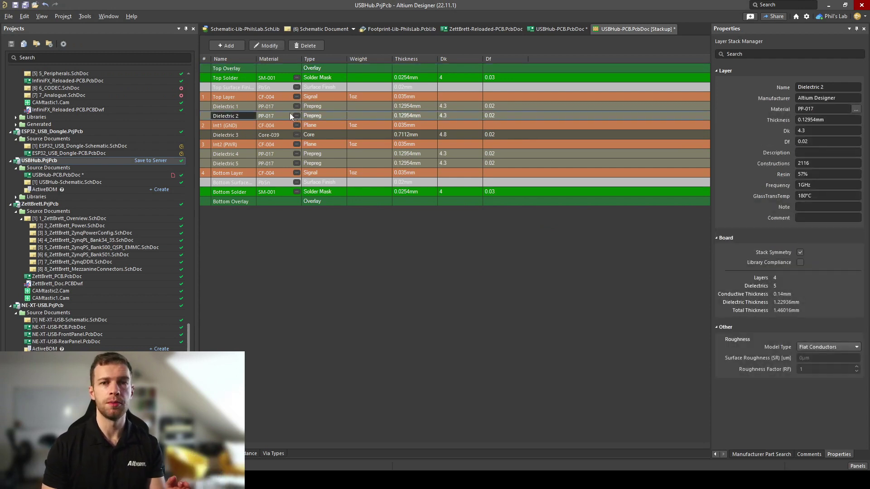
right_click(235, 115)
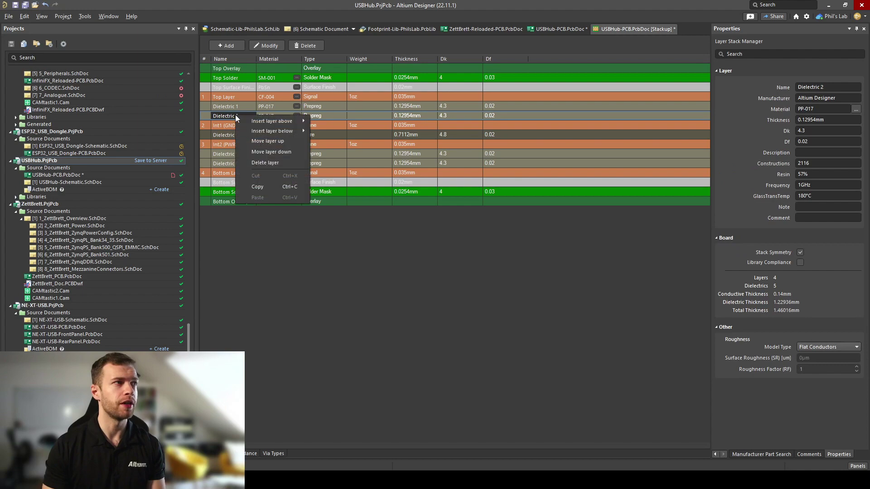
left_click(271, 160)
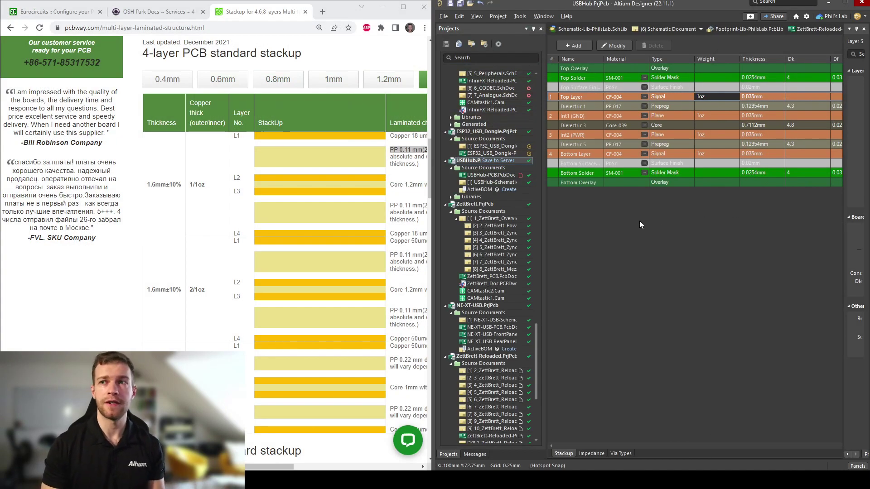
Set the Dielectric 1 prepreg thickness to 0.11 mm as in PCBWay's 1.6mm stackup, and check the matching Dielectric 5 prepreg
scroll(252, 214, "right", 3)
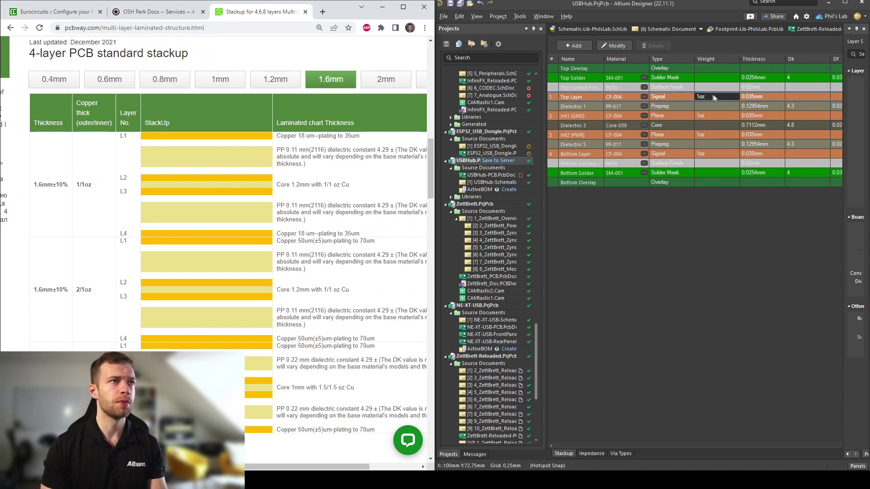
left_click(708, 117)
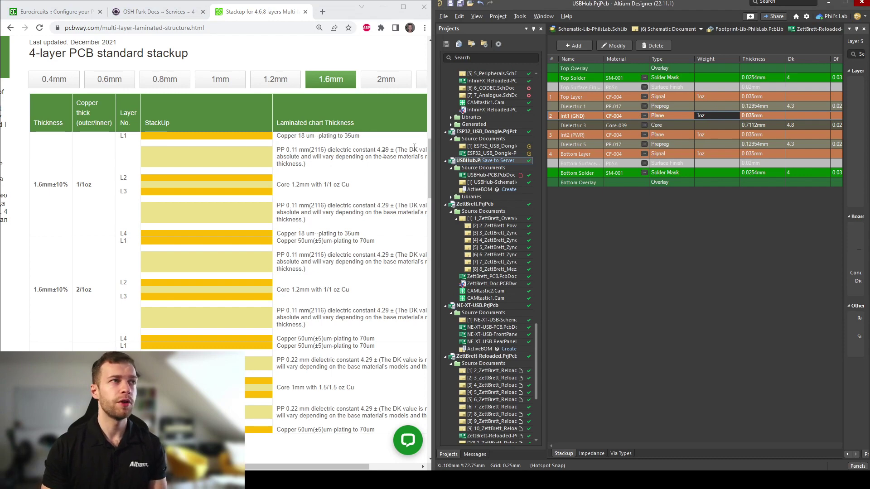
left_click_drag(277, 150, 309, 151)
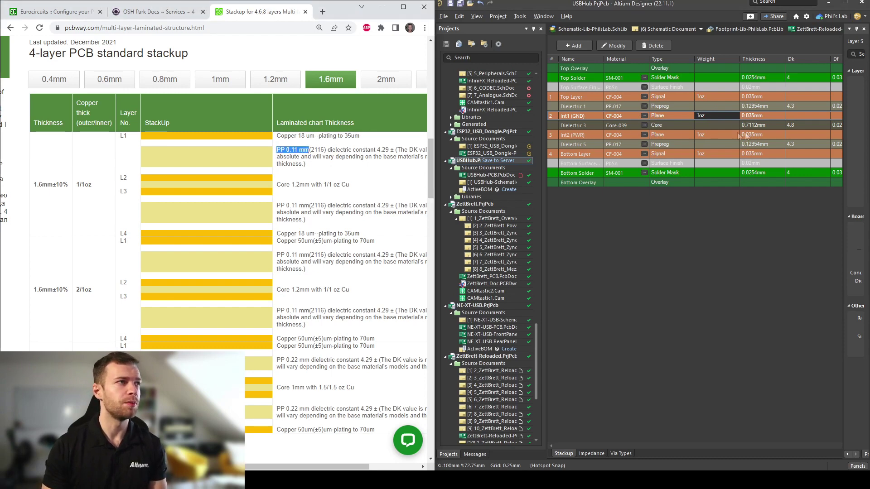
left_click(762, 105)
type("0.11")
key("Return")
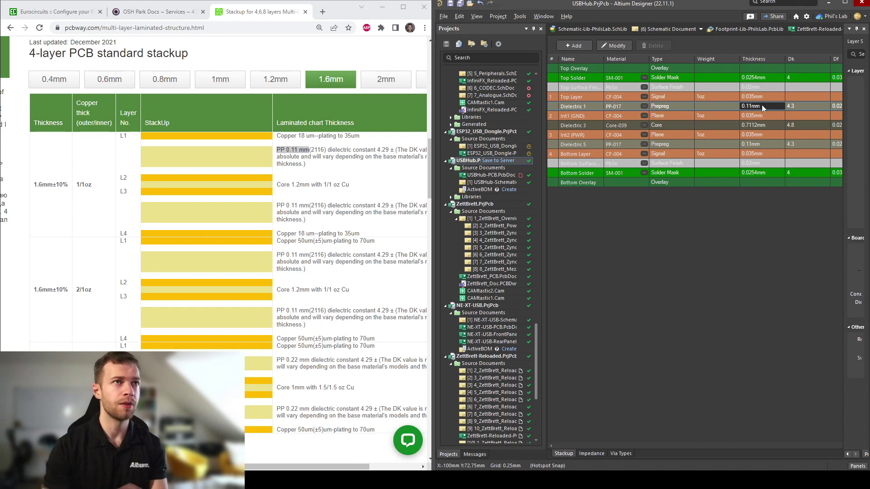
left_click(753, 145)
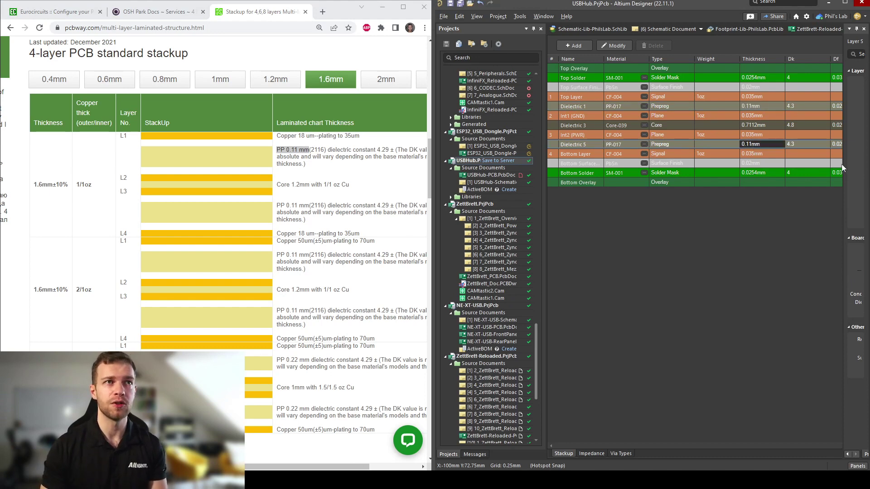
Check the board's total thickness, and set the Dielectric 3 core thickness to 1.2 mm to match PCBWay's stackup
left_click_drag(841, 164, 732, 169)
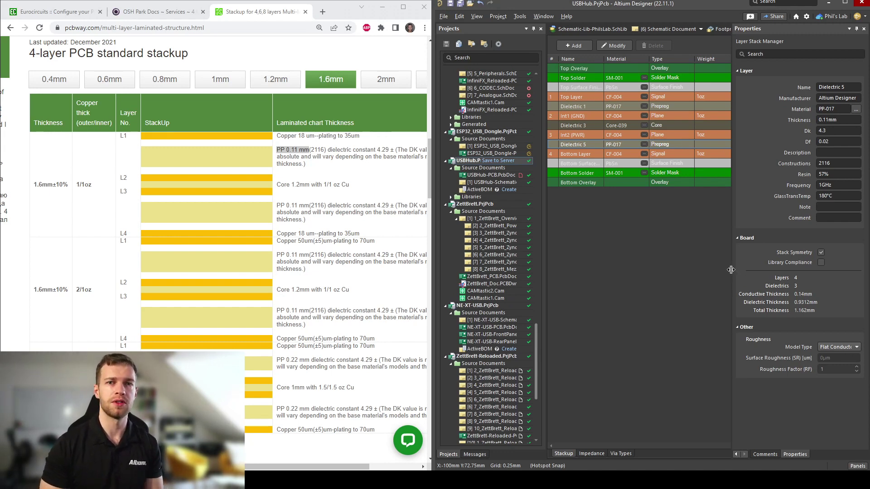
left_click_drag(731, 269, 797, 204)
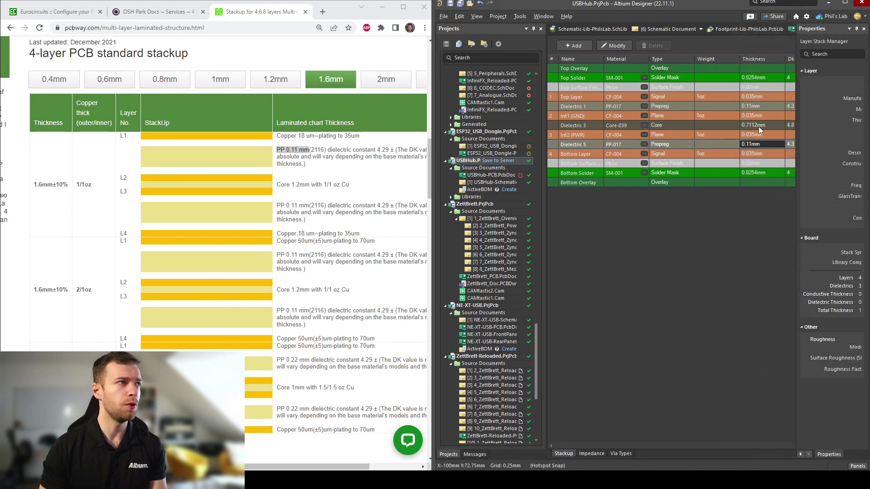
left_click_drag(306, 184, 280, 185)
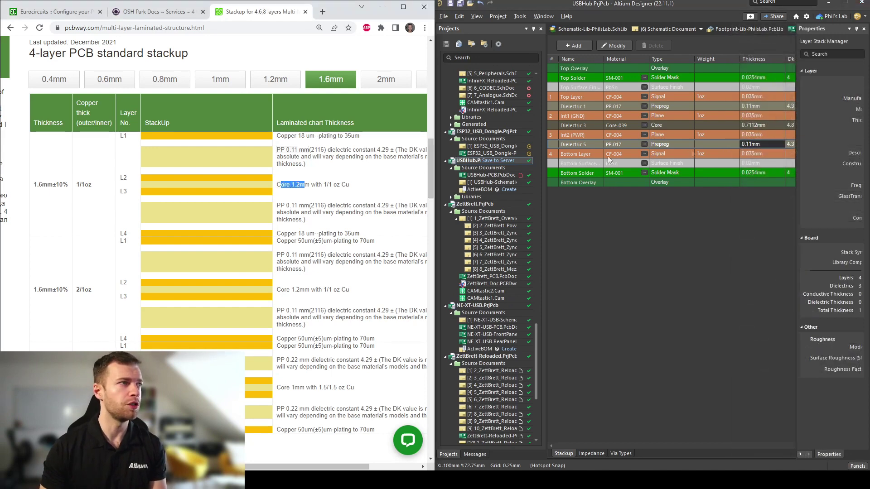
left_click(760, 123)
type("1.2")
key("Return")
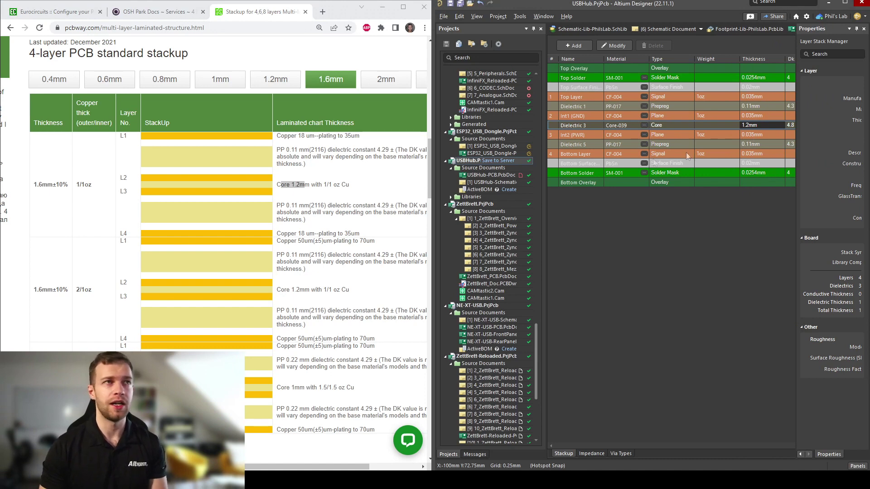
Copy the 4.29 dielectric constant from PCBWay's 1.6mm prepreg entry and set it as the Dk of Dielectric 1
left_click(380, 151)
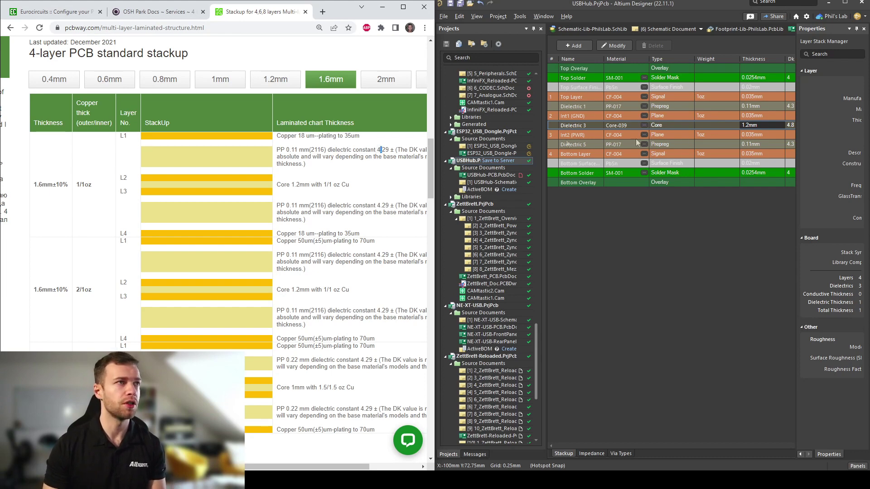
scroll(343, 170, "right", 1)
left_click_drag(368, 150, 380, 150)
key("ctrl+c")
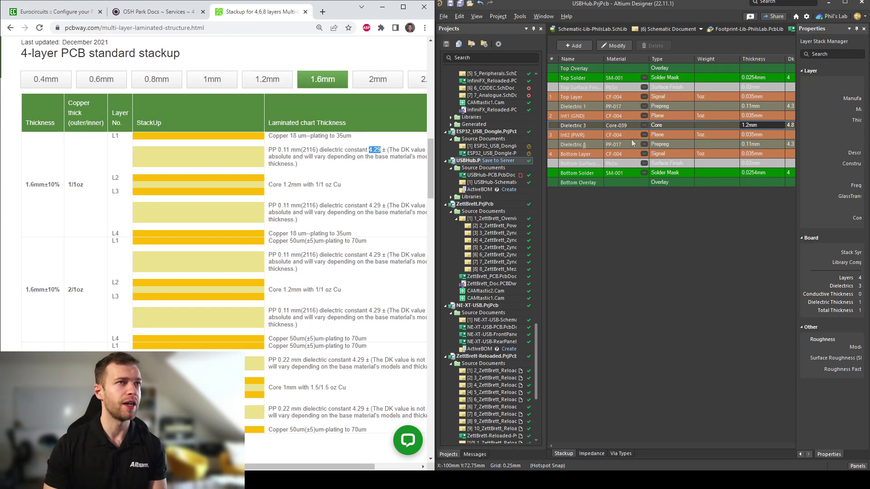
left_click(789, 107)
double_click(790, 107)
key("ctrl+v")
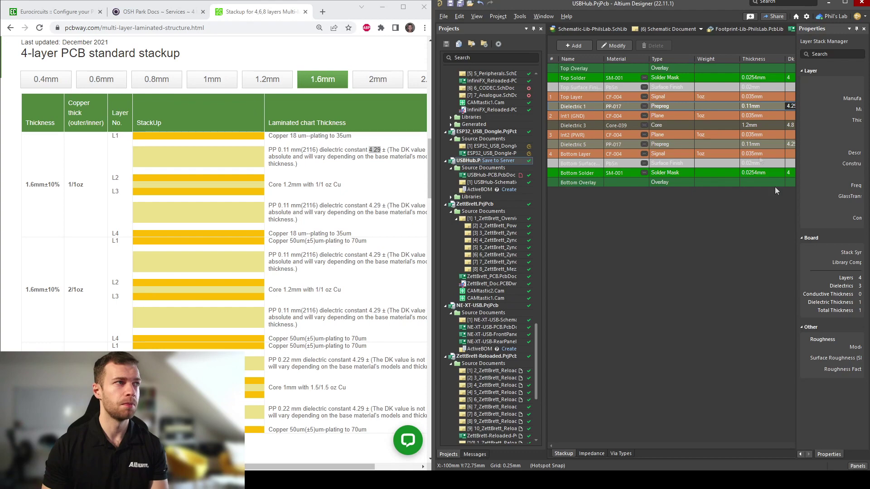
Set the Dk of the Dielectric 3 core to 4.6, and enlarge the Altium Designer window to full screen
left_click(790, 127)
double_click(790, 126)
type("4")
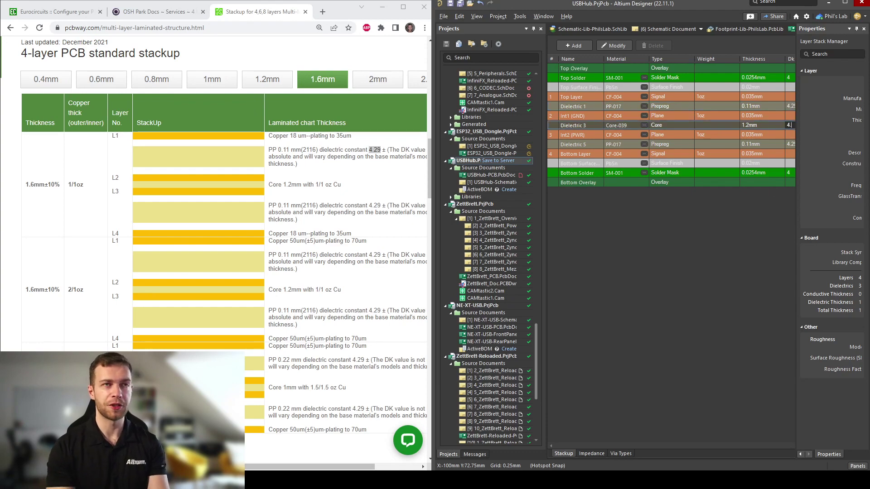
left_click(761, 183)
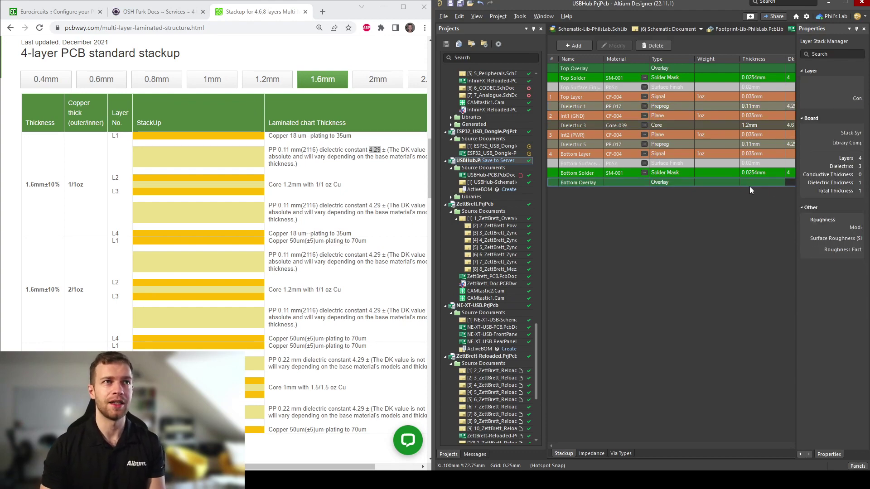
key("super+Up")
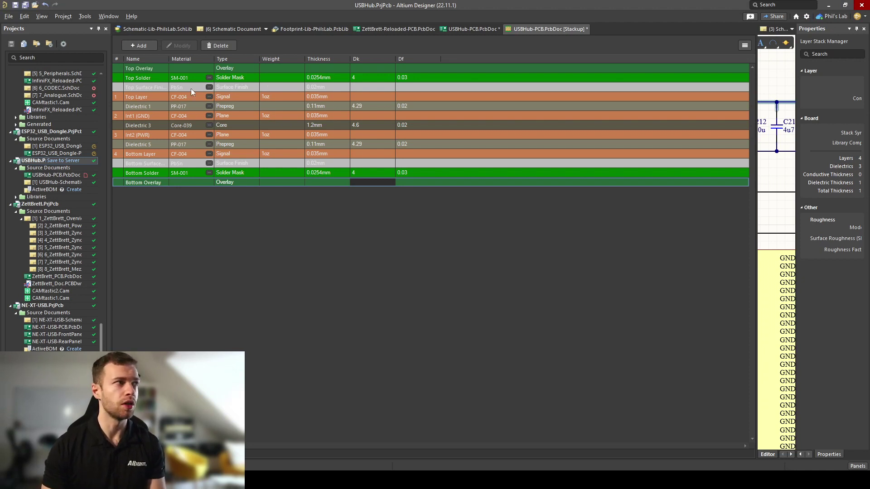
Rename the four copper layers in order as L1 (Sig), L2 (GND), L3 (GND) and L4 (Sig)
left_click(141, 98)
type("L1 (Sig")
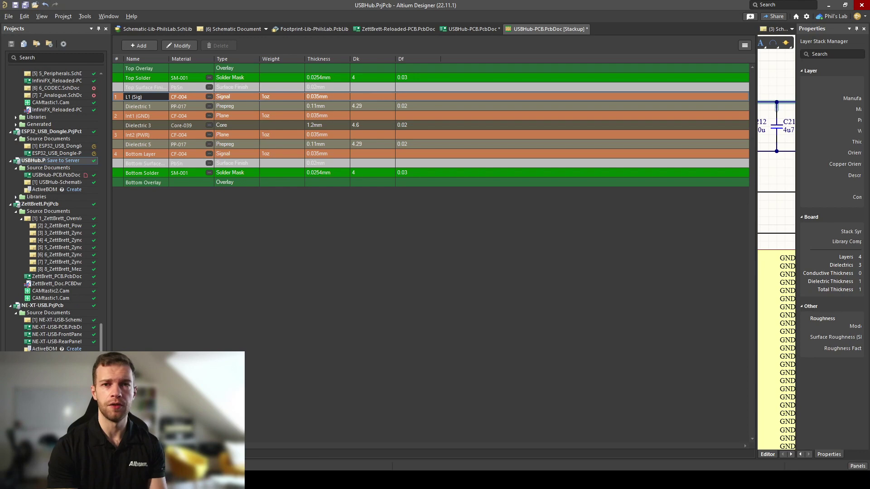
left_click(139, 115)
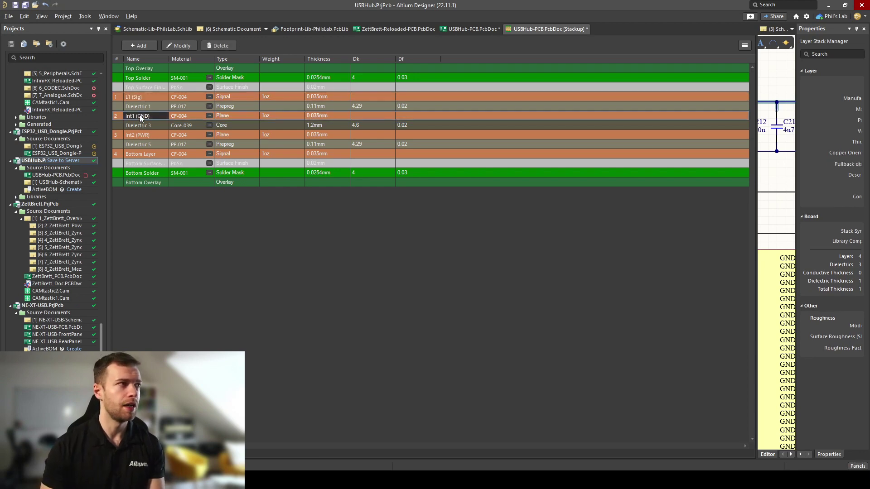
type("L2 (GND)")
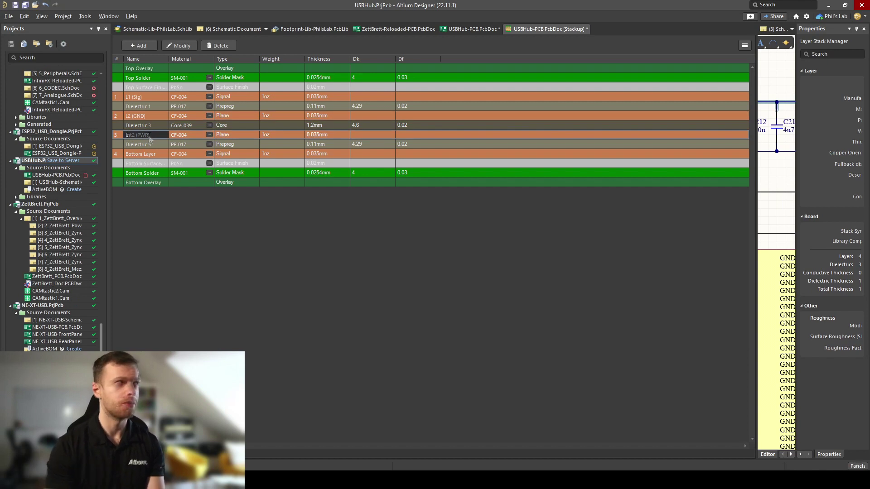
type("L3 (GND)")
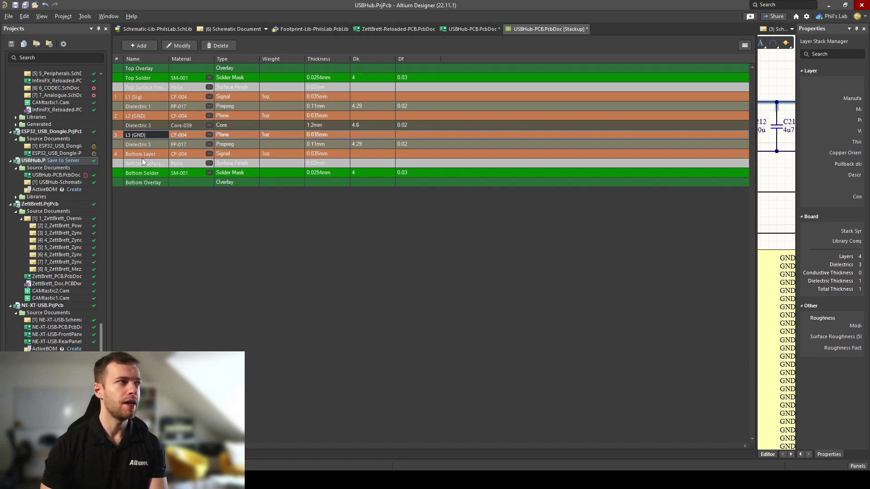
left_click(143, 154)
type("L4 (Sig)")
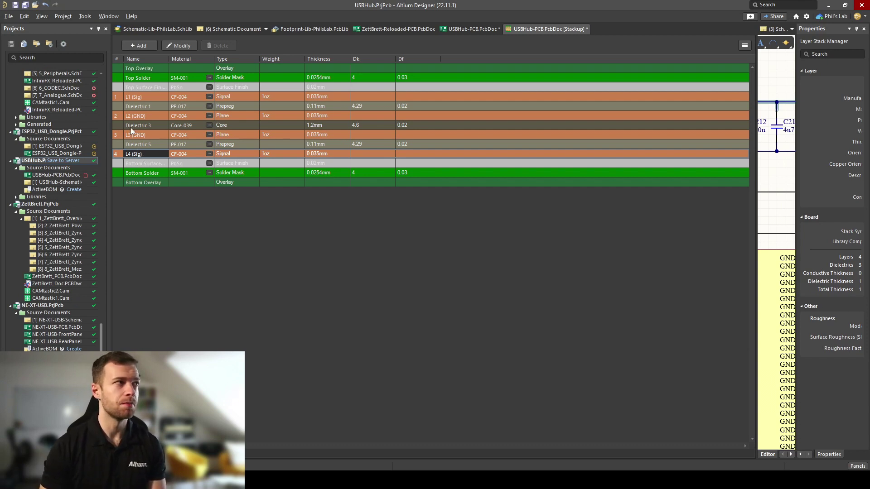
Check the prepreg type in PCBWay's stackup, and rename the Dielectric 1 layer as PP1_2116
key("alt+Tab")
left_click_drag(307, 149, 302, 150)
left_click(472, 194)
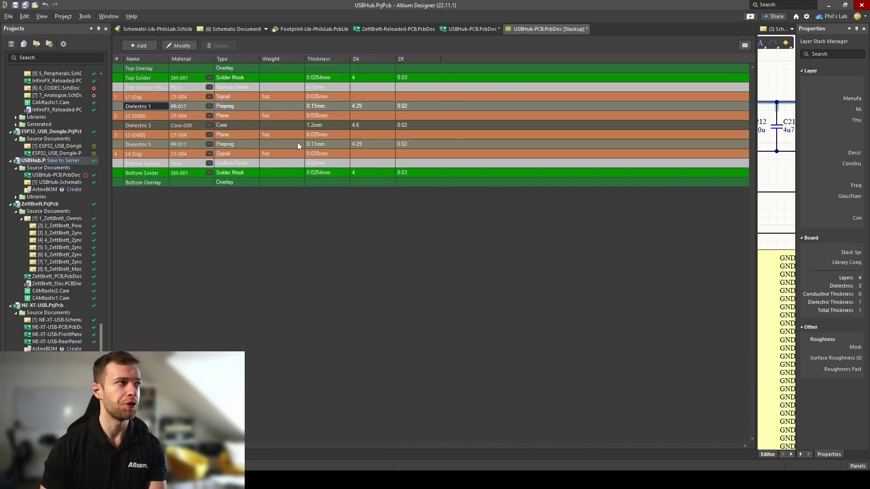
type("PP1_2116")
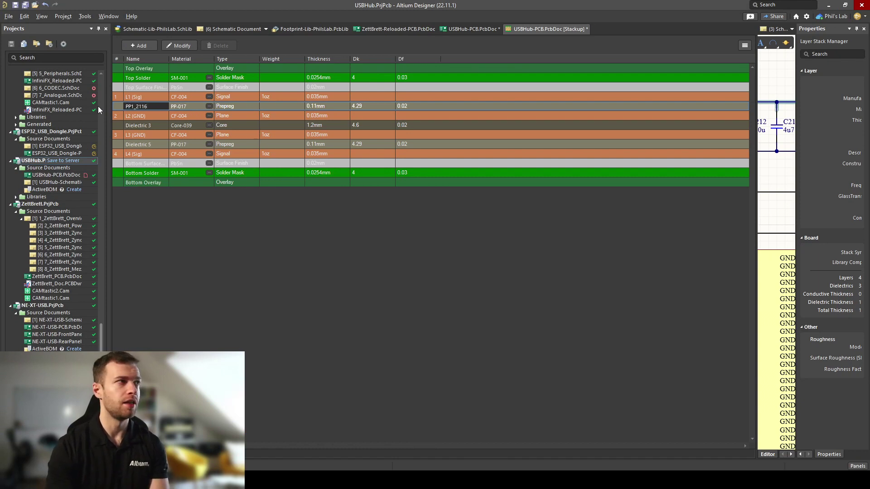
Look through the available prepreg materials for the PP1_2116 layer, including the 2116 constructions, and leave without choosing one
left_click(209, 106)
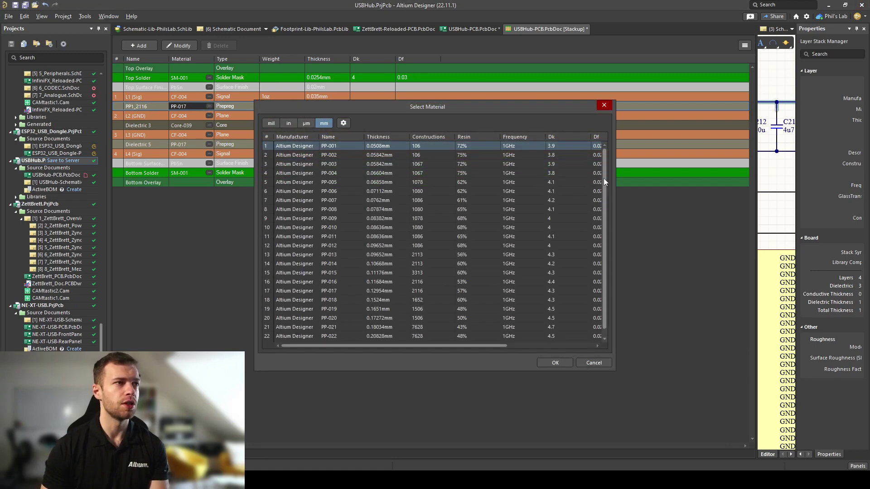
scroll(603, 178, "down", 1)
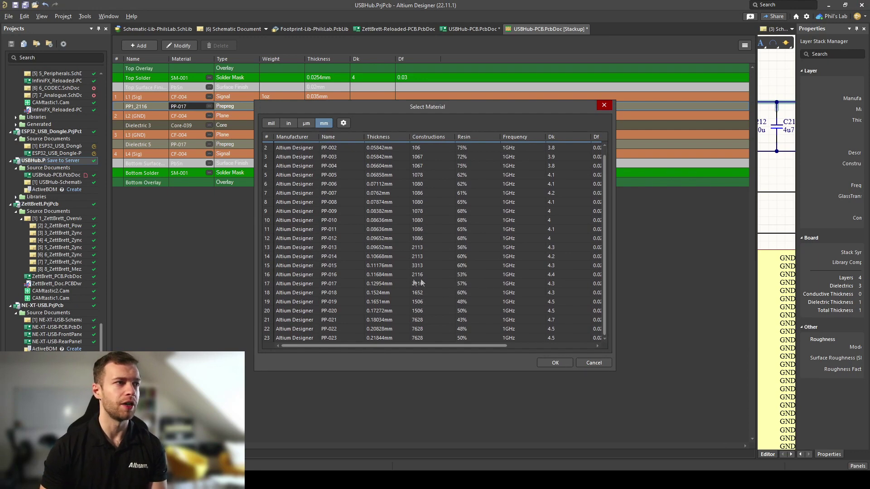
left_click(373, 283)
left_click(600, 361)
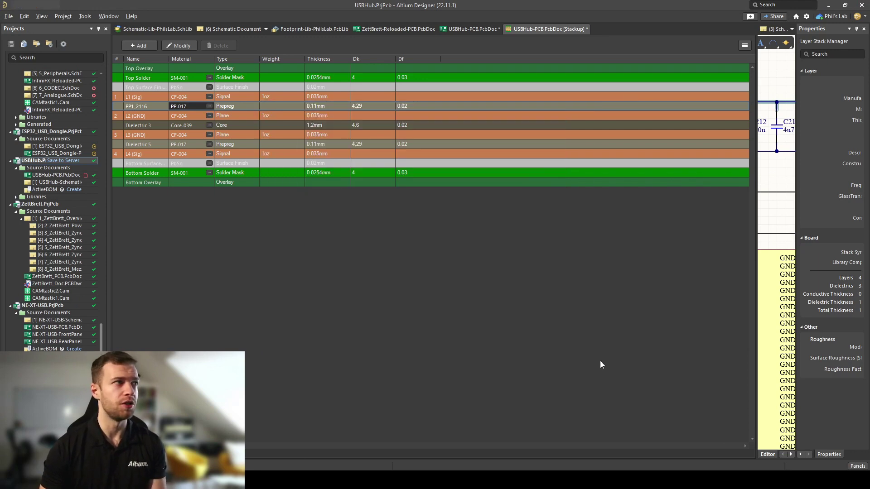
Rename the core layer as C_FR4 and the lower prepreg as PP2_2116, and save the stackup
left_click(143, 126)
type("C_FR4")
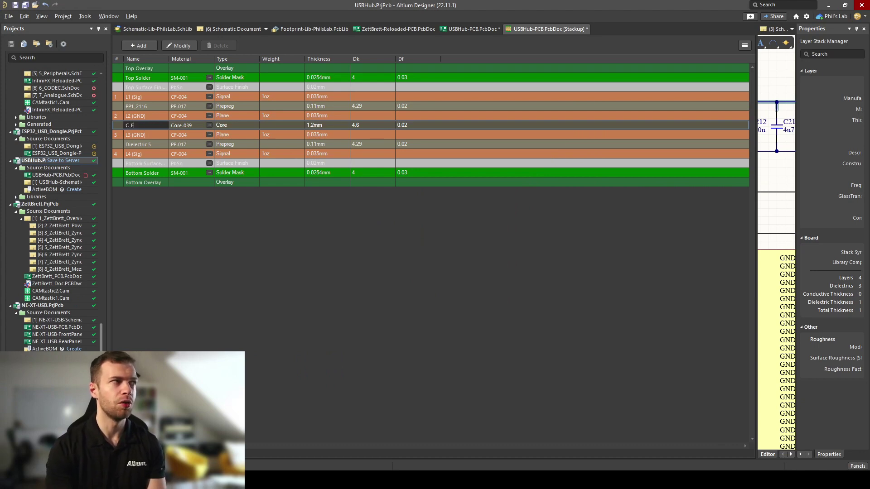
left_click(137, 143)
type("PP2_2116")
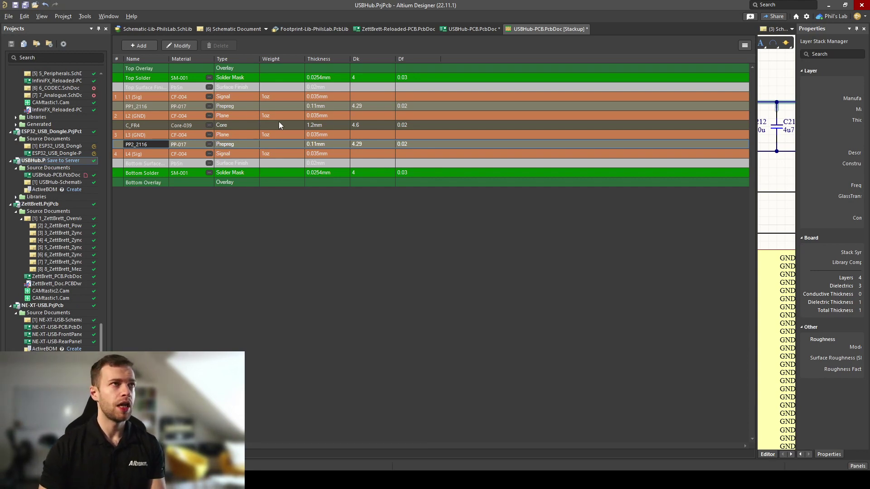
key("ctrl+s")
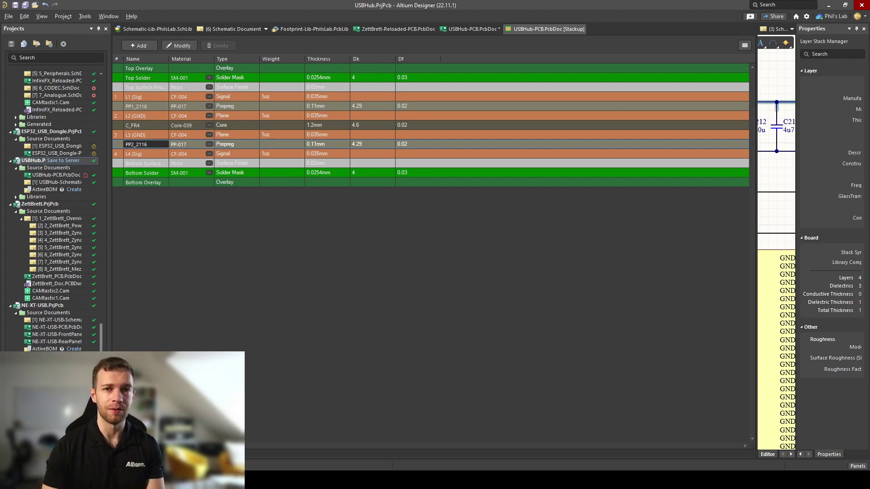
Switch to the browser's Eurocircuits configurator and reopen the impedance calculator for the four-layer board, checking its signal frequency choices
key("alt+Tab")
left_click(54, 11)
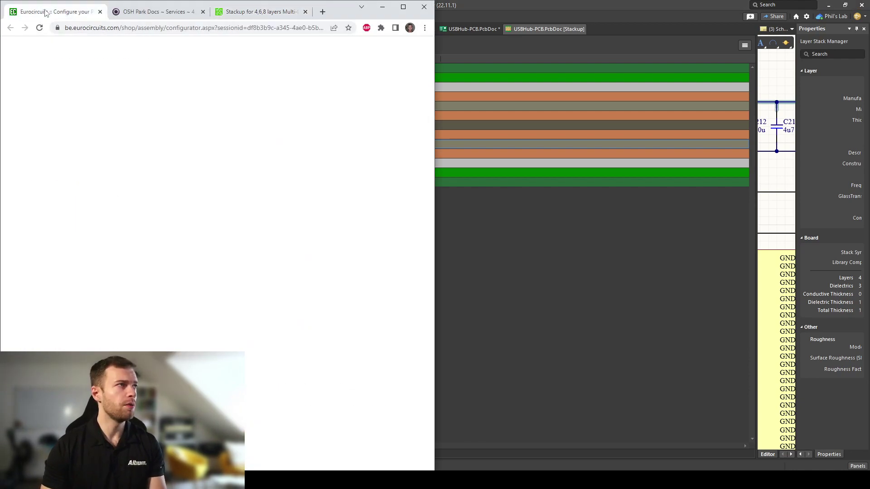
left_click(406, 7)
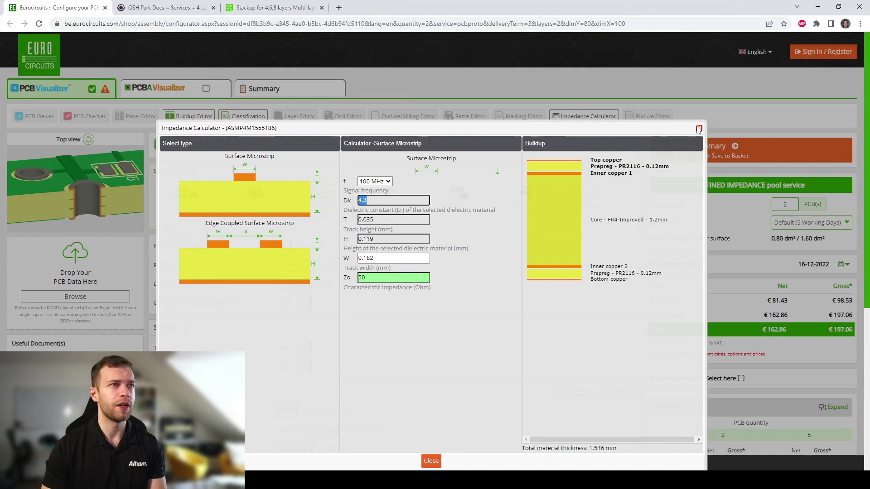
left_click(697, 129)
scroll(631, 374, "down", 2)
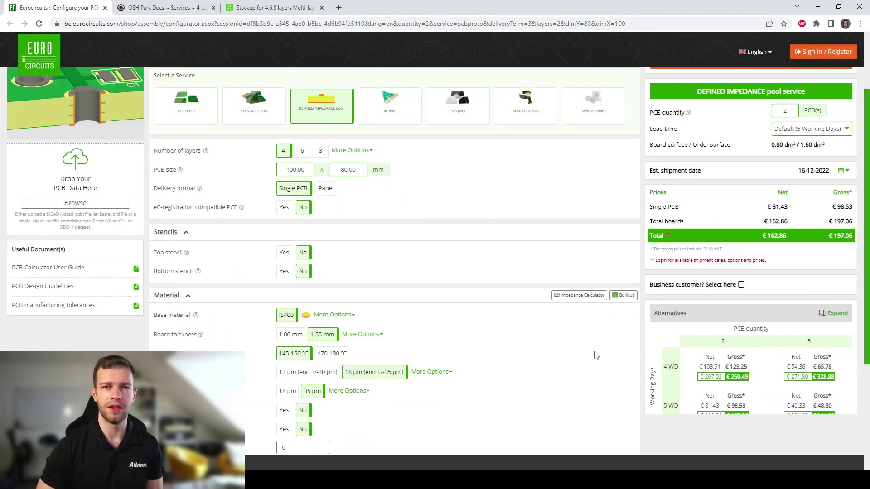
left_click(584, 296)
left_click(377, 184)
left_click(419, 184)
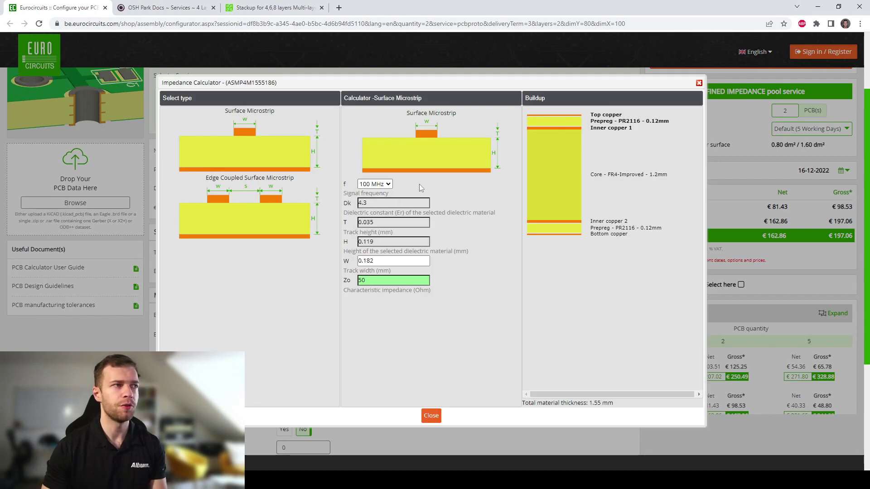
Examine the impedance and track width for the surface microstrip, and bring up the edge coupled surface microstrip calculation
left_click_drag(383, 281, 348, 281)
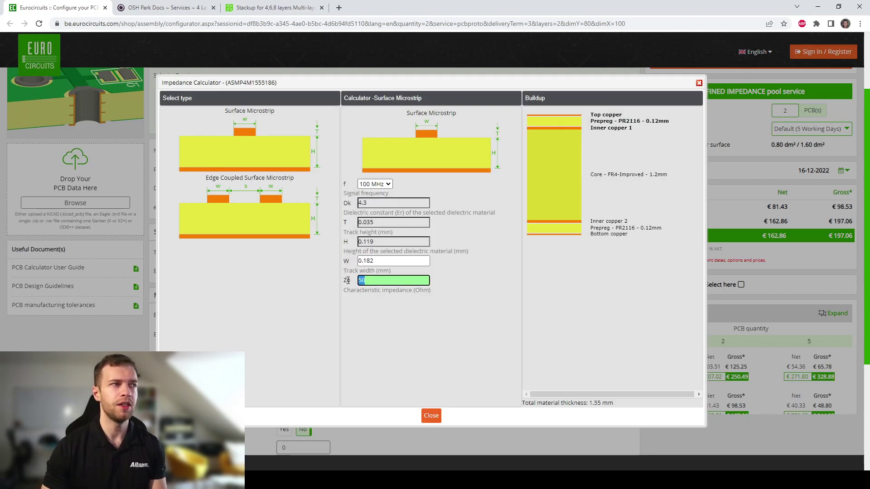
left_click_drag(428, 261, 345, 261)
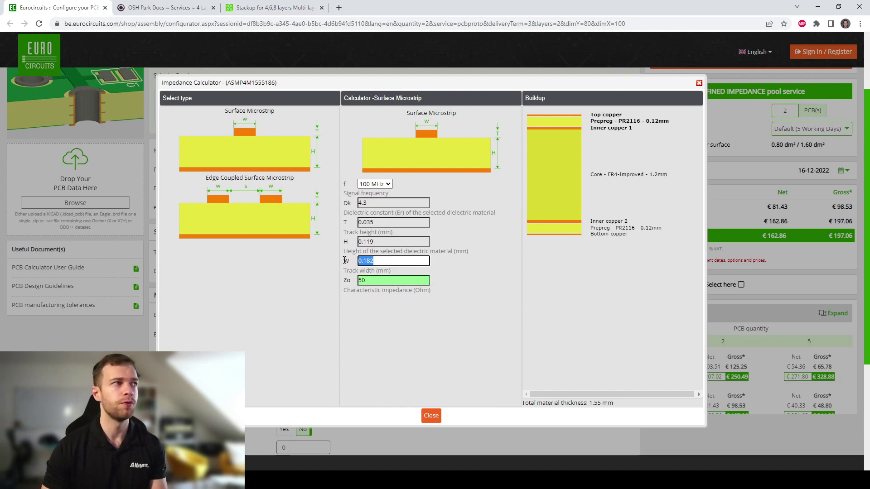
left_click(282, 213)
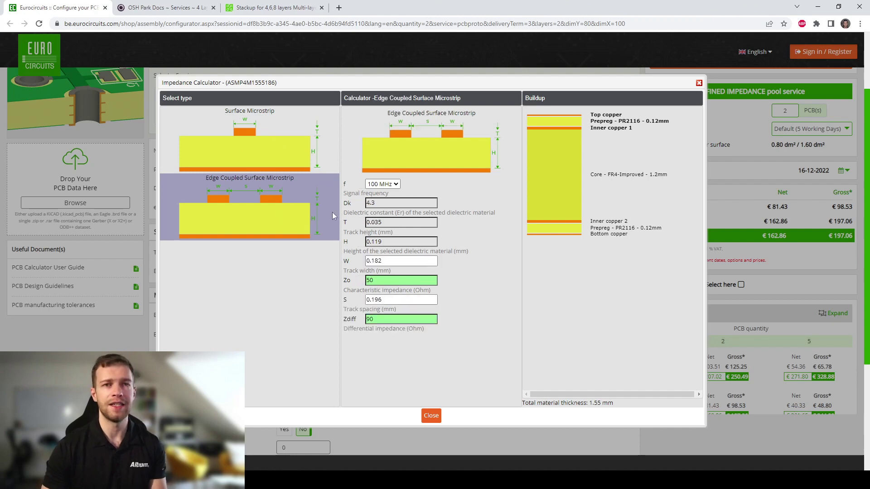
left_click(272, 8)
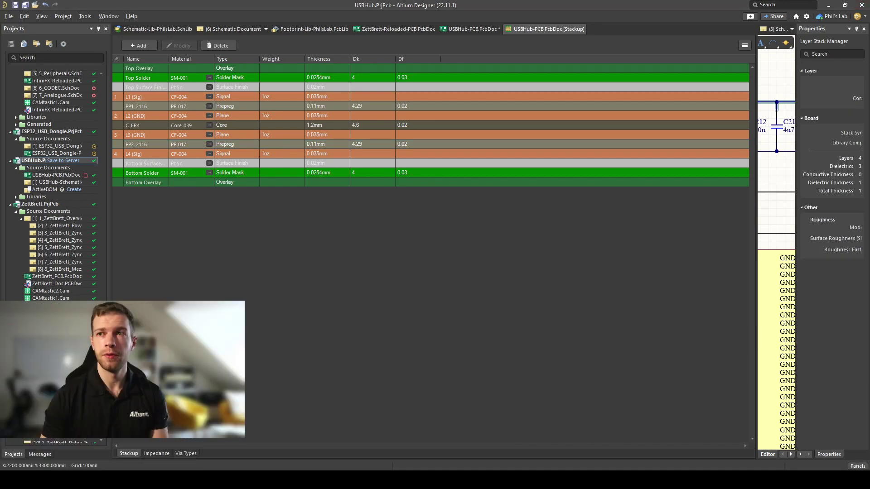
Add an impedance profile to the USB hub stackup in Altium Designer, and widen the layer table to show weight and thickness
left_click(159, 453)
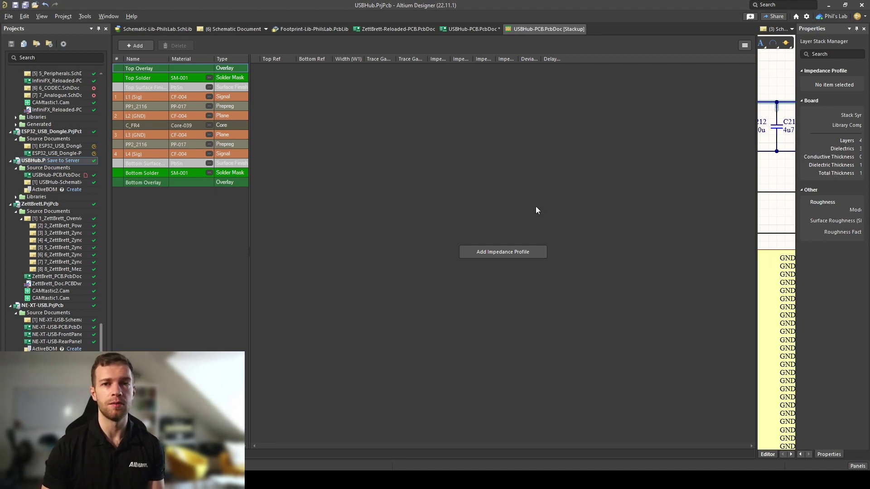
left_click(489, 253)
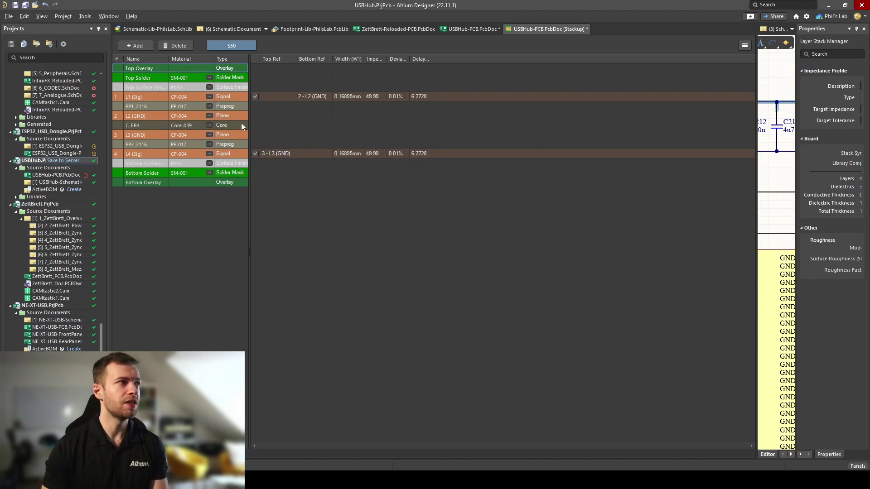
left_click_drag(249, 123, 354, 122)
Check the signal layers and their reference planes in the impedance profile, and enlarge the view of L4's transmission line properties
left_click(232, 95)
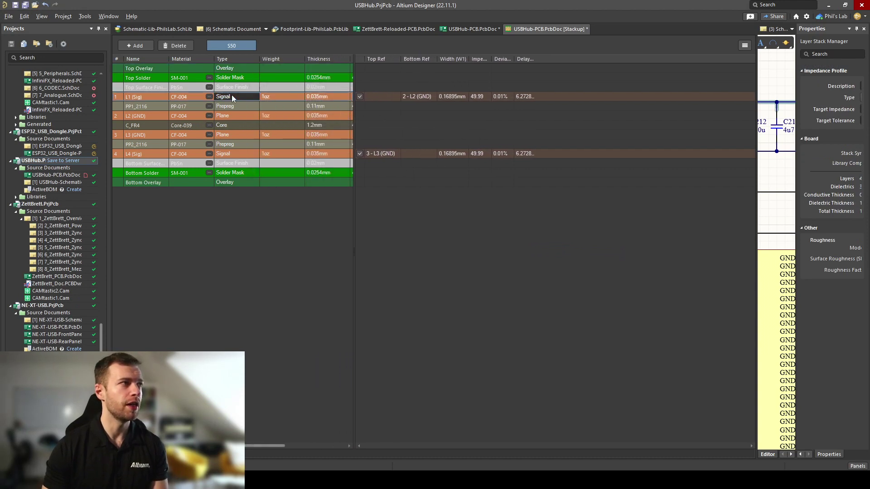
left_click(241, 157)
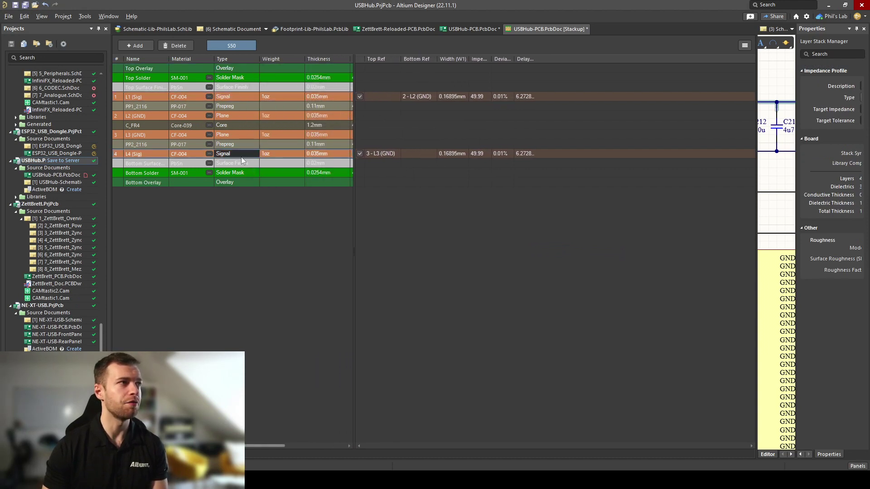
left_click(237, 118)
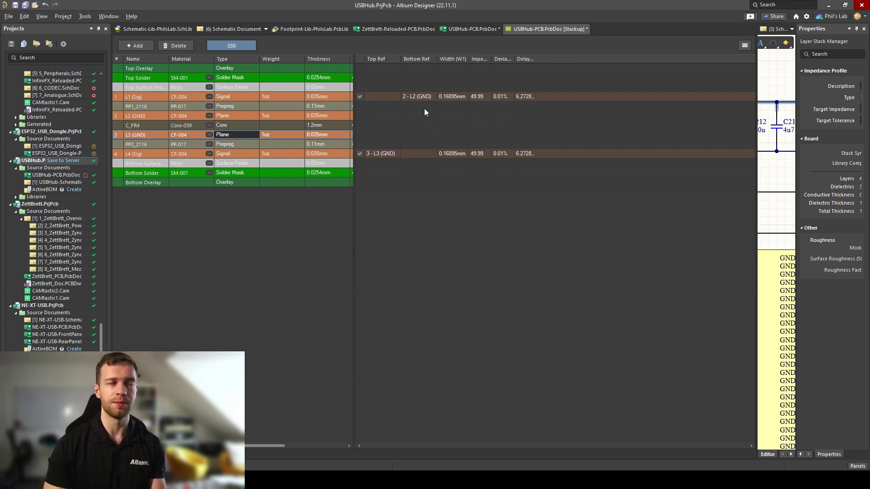
left_click(417, 96)
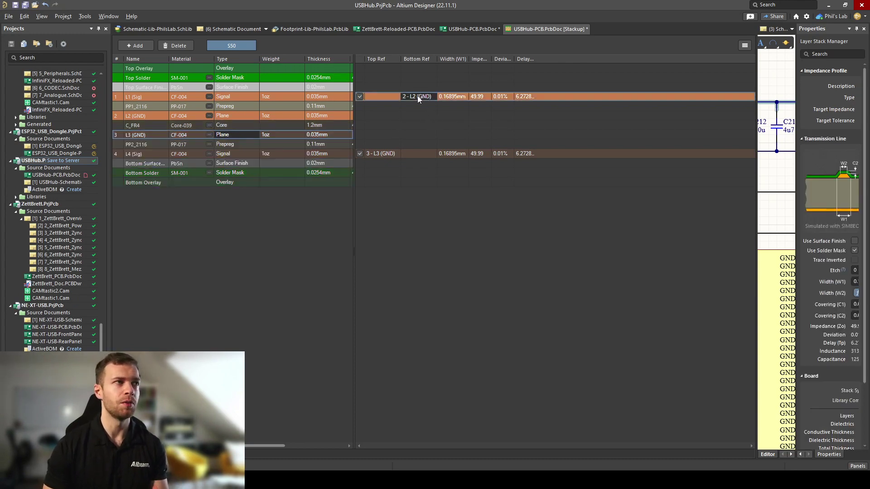
left_click(418, 154)
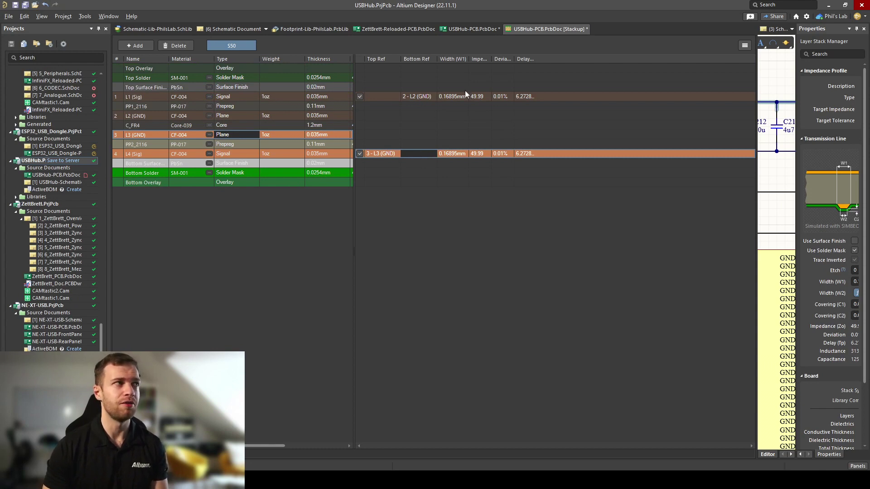
left_click_drag(756, 115, 648, 121)
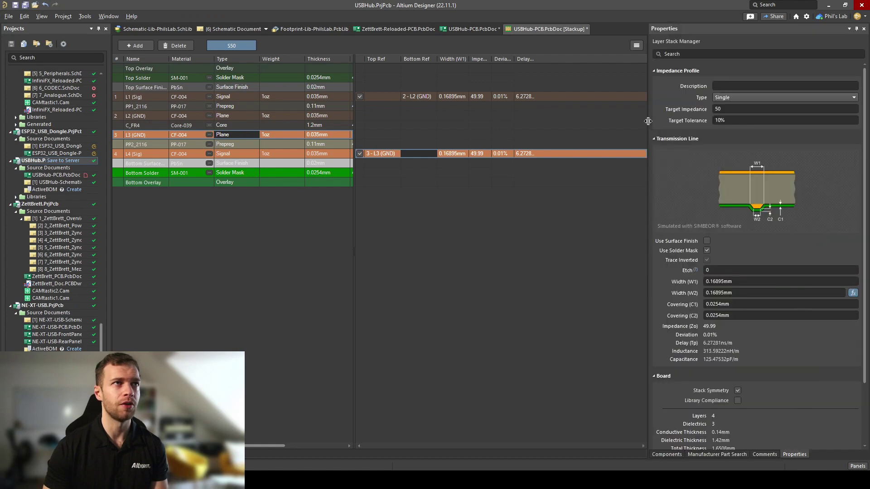
Set the impedance profile's description to SE50, and check its available types and target impedance field
left_click(743, 85)
type("S")
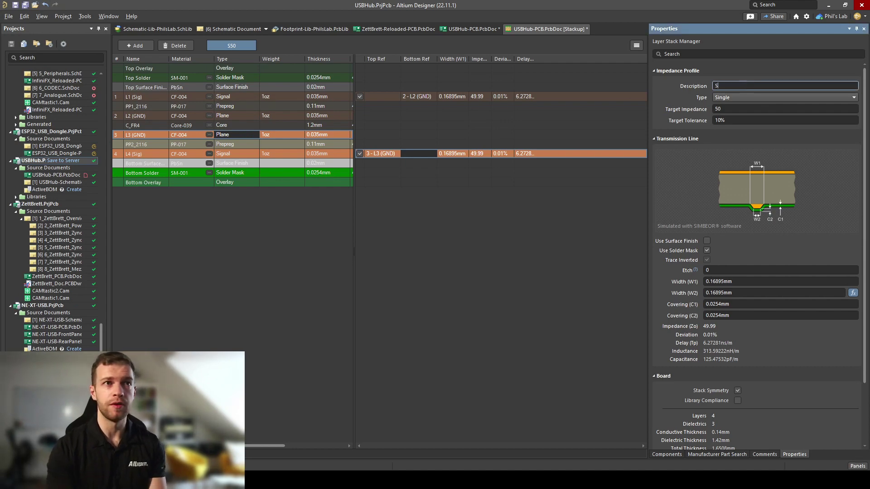
type("E50")
key("Return")
left_click(753, 99)
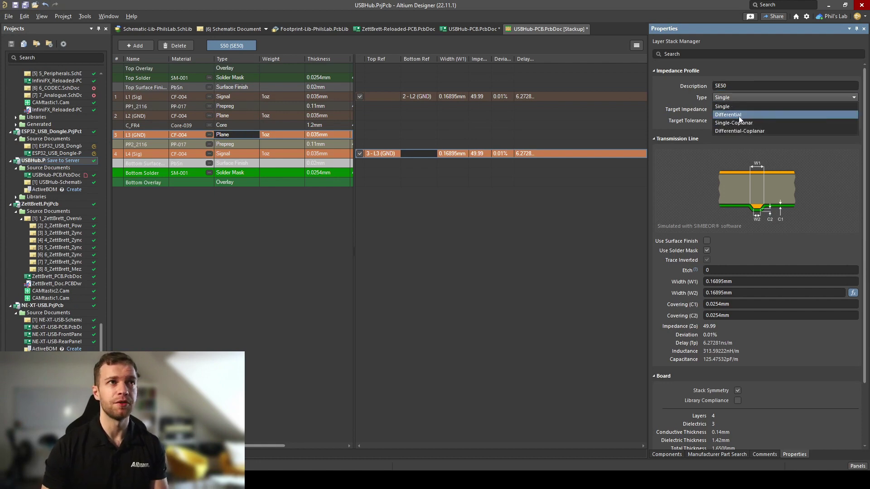
left_click(732, 108)
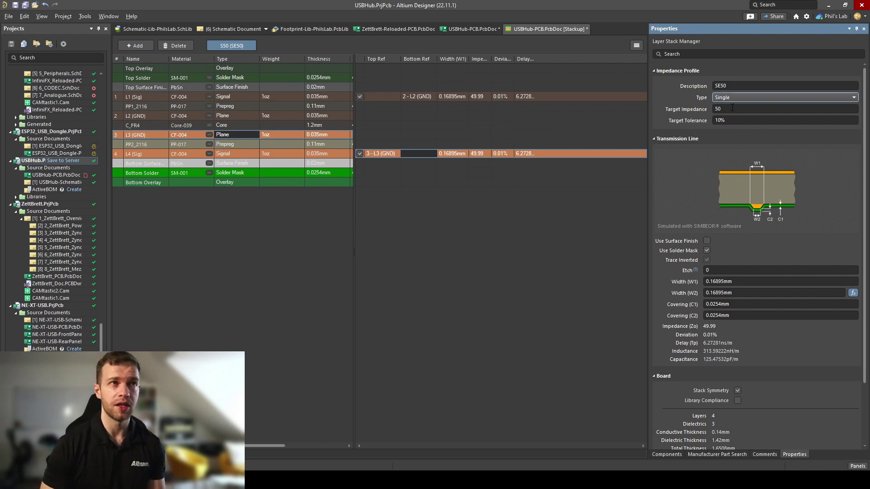
left_click(715, 109)
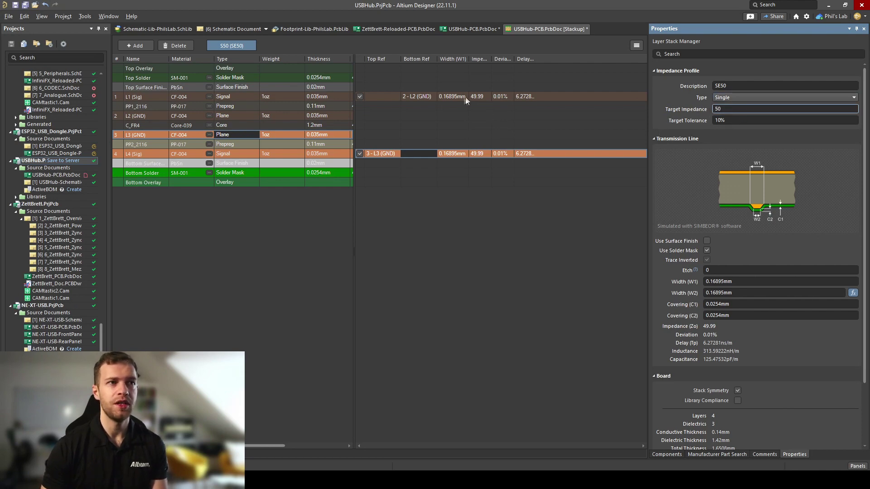
Examine L1's transmission line in the SE50 profile, widening the deviation and delay columns to show their full contents
left_click(447, 97)
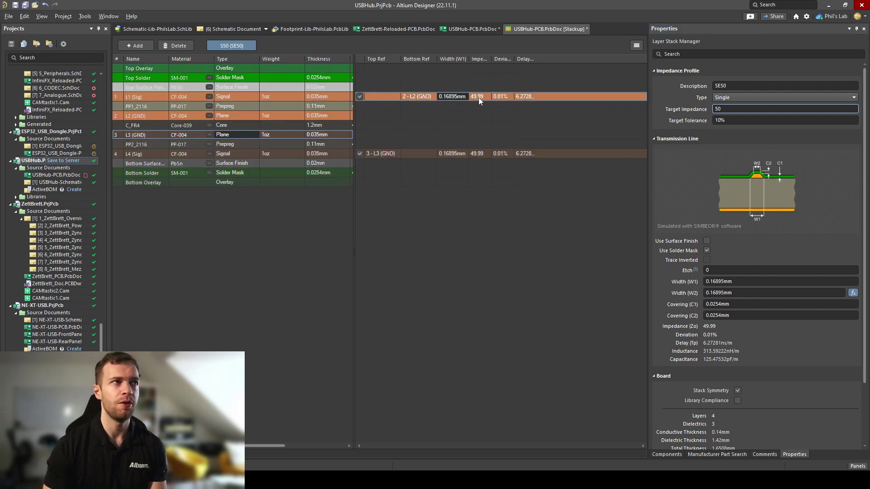
double_click(513, 58)
double_click(550, 59)
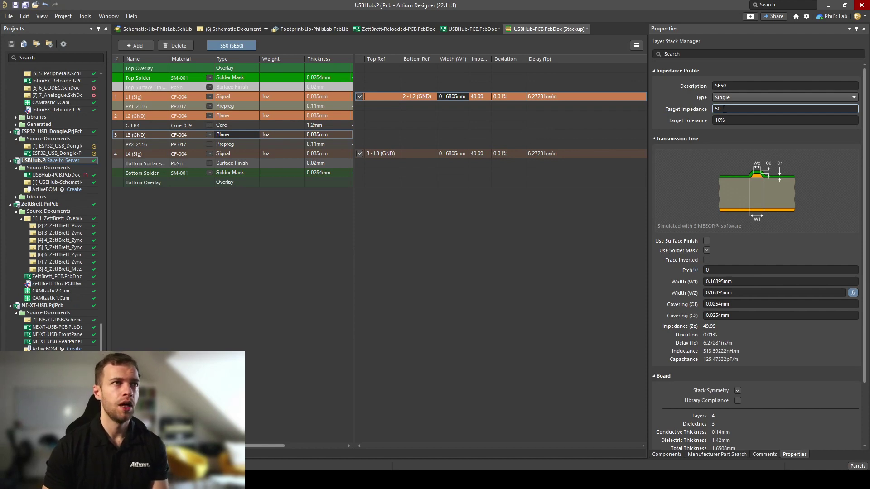
Try a target impedance of 40 for the SE50 profile, and set it back to 50
left_click(720, 109)
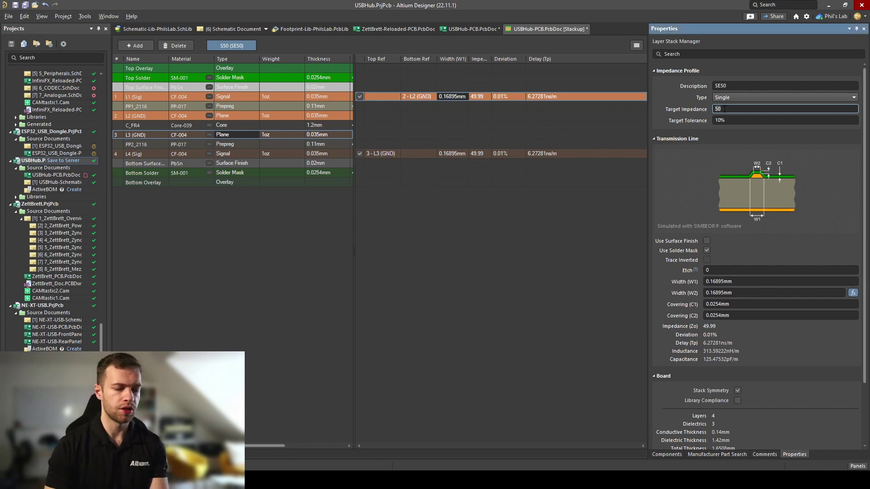
key("BackSpace")
key("BackSpace")
type("40")
key("Return")
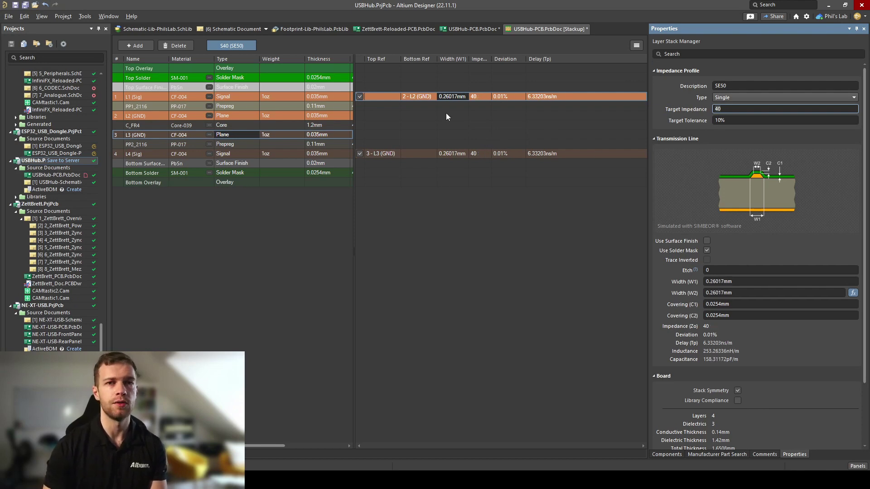
key("BackSpace")
key("BackSpace")
type("50")
key("Return")
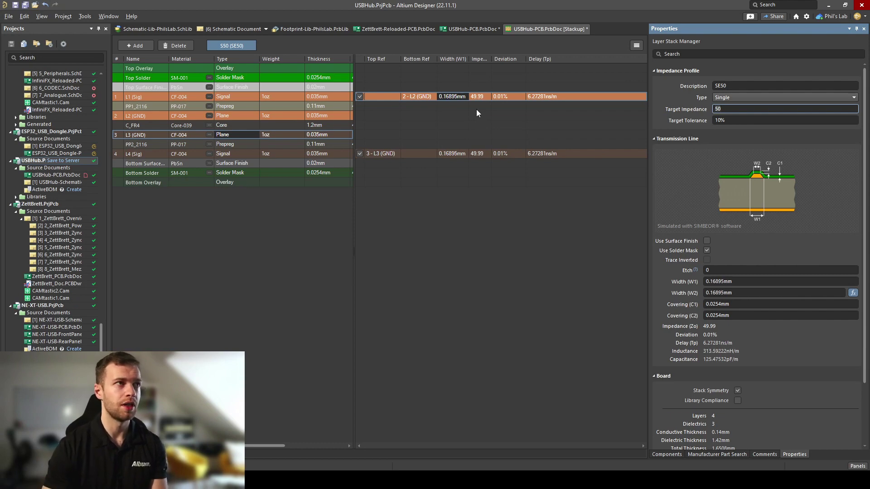
Round the L1 trace width in the SE50 profile to 0.17 mm
left_click(447, 97)
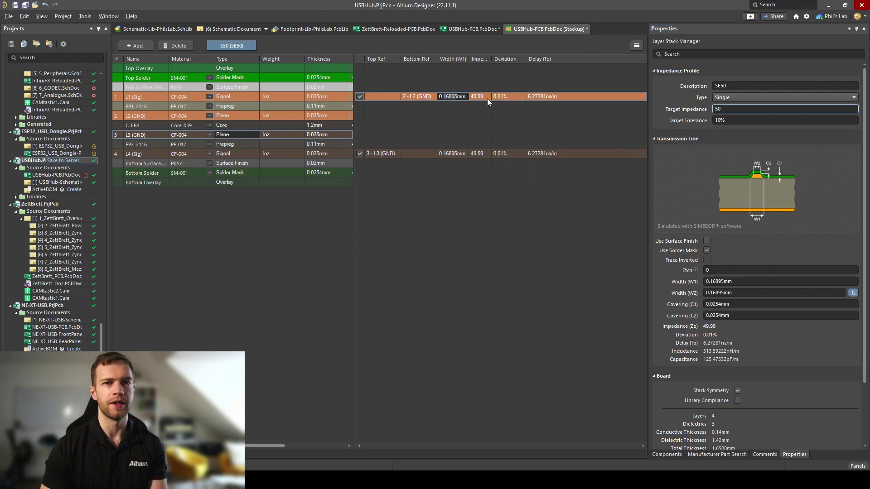
key("Delete")
key("Delete")
key("Delete")
key("Delete")
type("7")
key("Return")
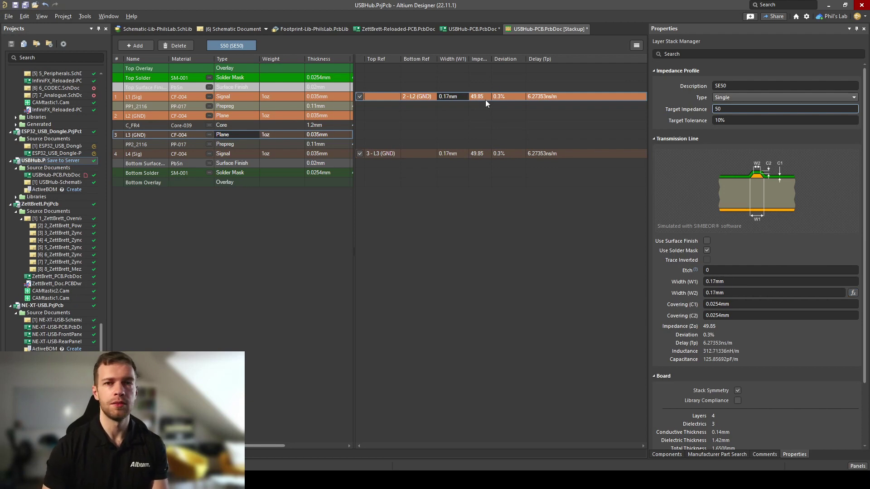
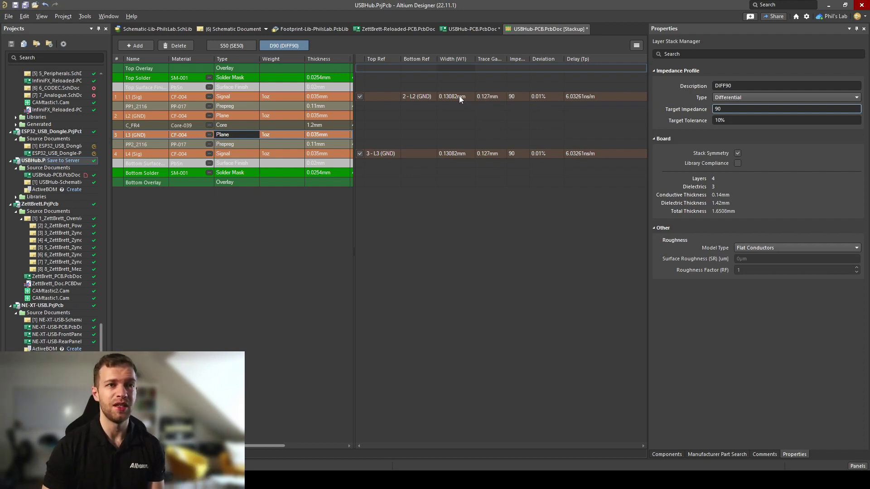
Compare with the SE50 profile's trace width, and set the L1 trace width in the DIFF90 profile to 0.17 mm
left_click(242, 46)
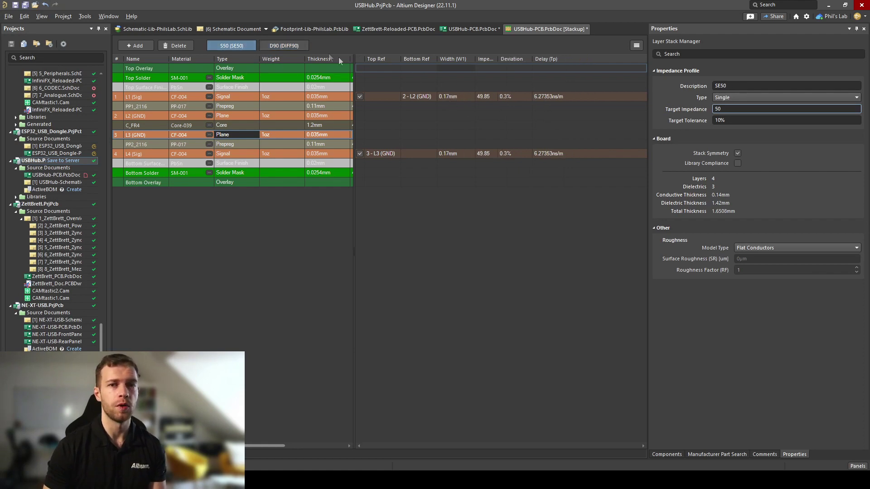
left_click(297, 45)
left_click(455, 96)
type("0.17")
key("Return")
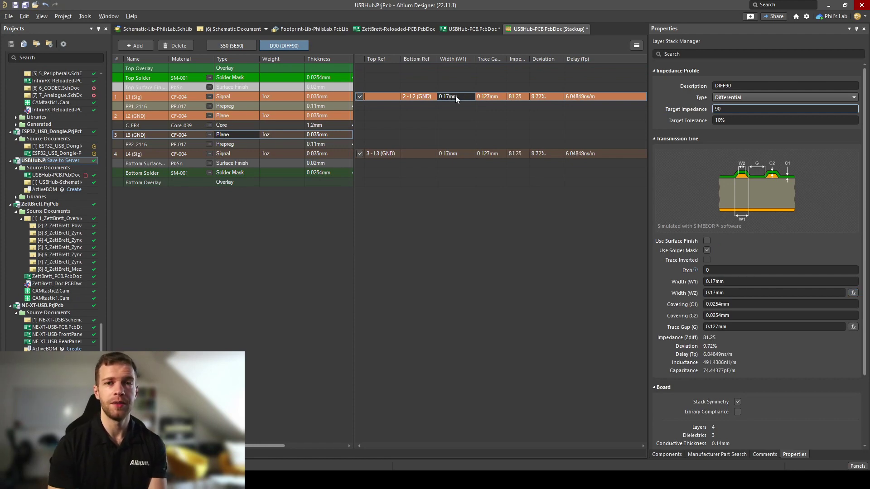
Set the L1 trace gap in the DIFF90 profile to 0.22 mm, widen the gap and impedance columns, and save the stackup
left_click(499, 95)
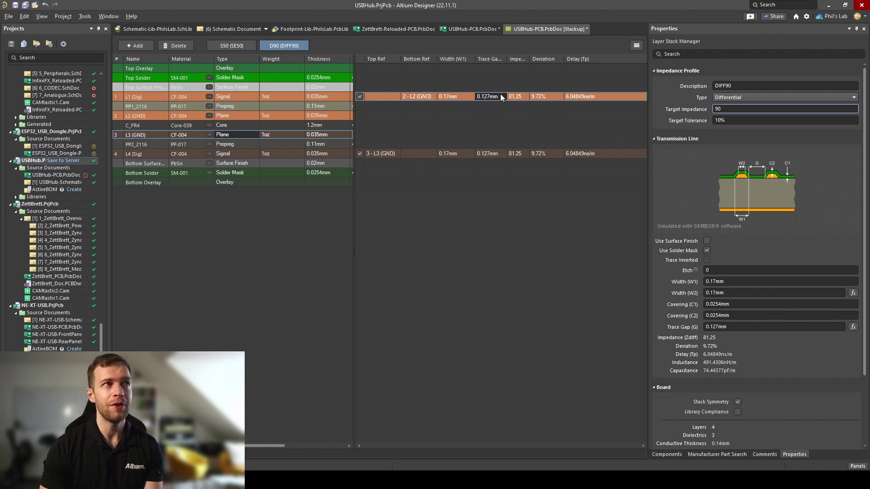
double_click(507, 58)
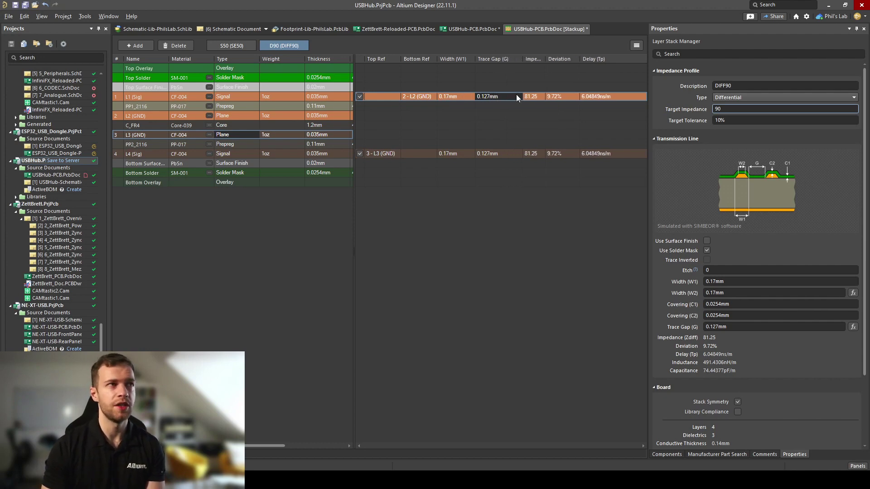
double_click(545, 59)
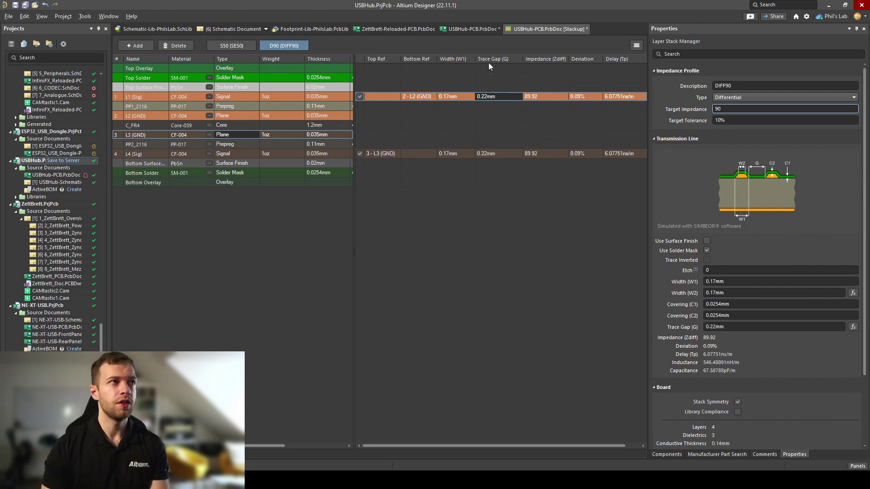
left_click(550, 97)
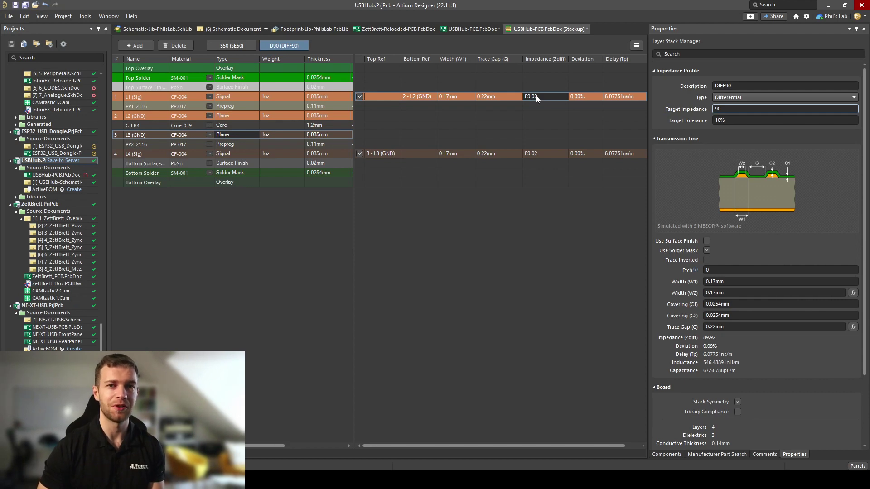
key("ctrl+s")
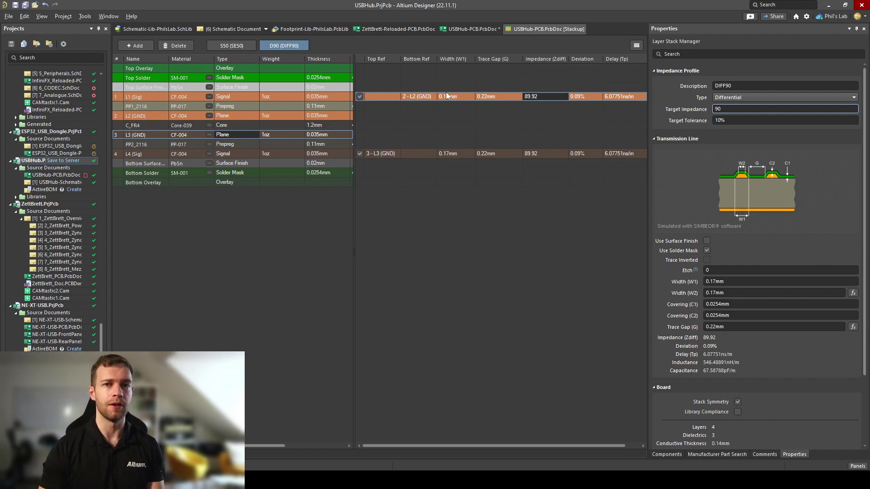
Return to the USBHub-PCB layout and open the DiffPairsRouting design rule
left_click(467, 29)
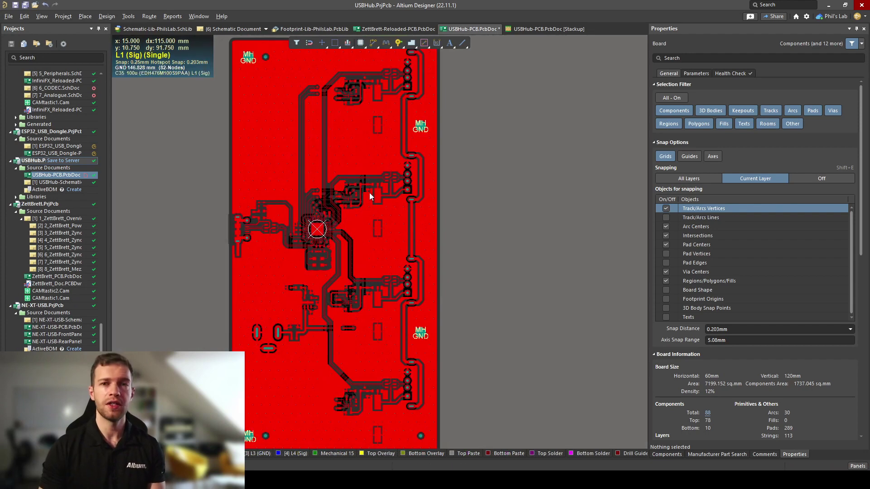
left_click(117, 18)
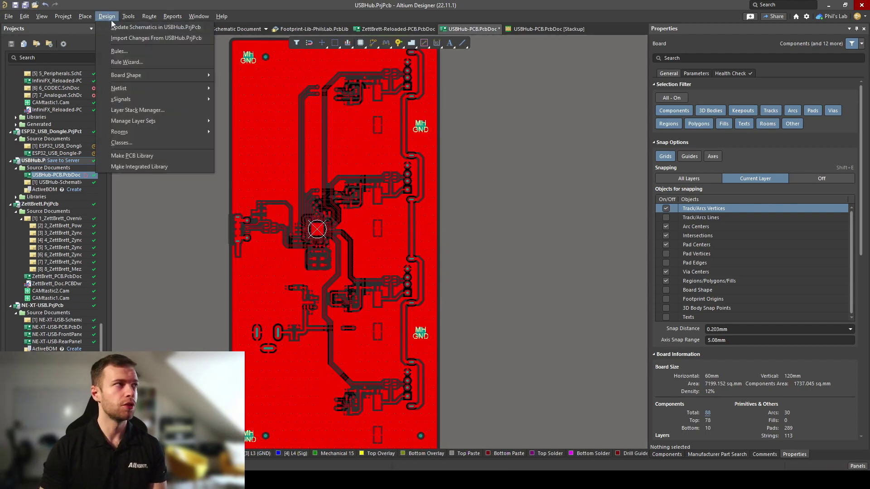
left_click(131, 52)
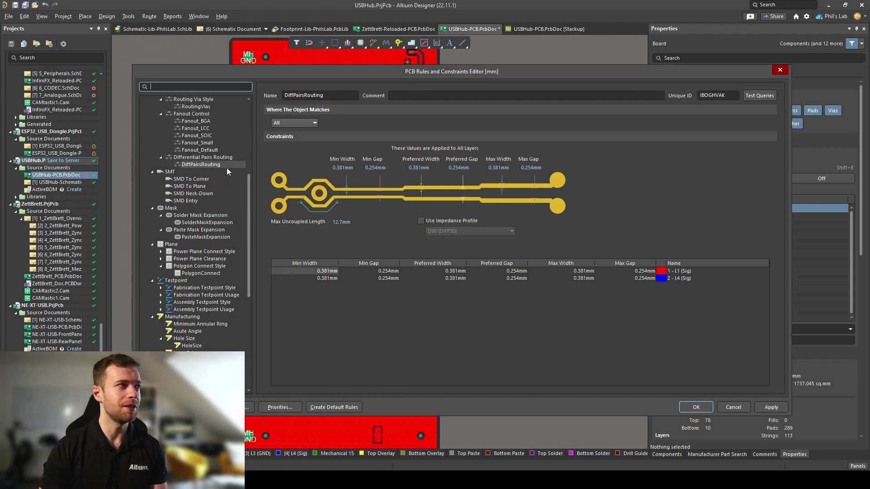
scroll(191, 201, "up", 8)
scroll(218, 338, "down", 1)
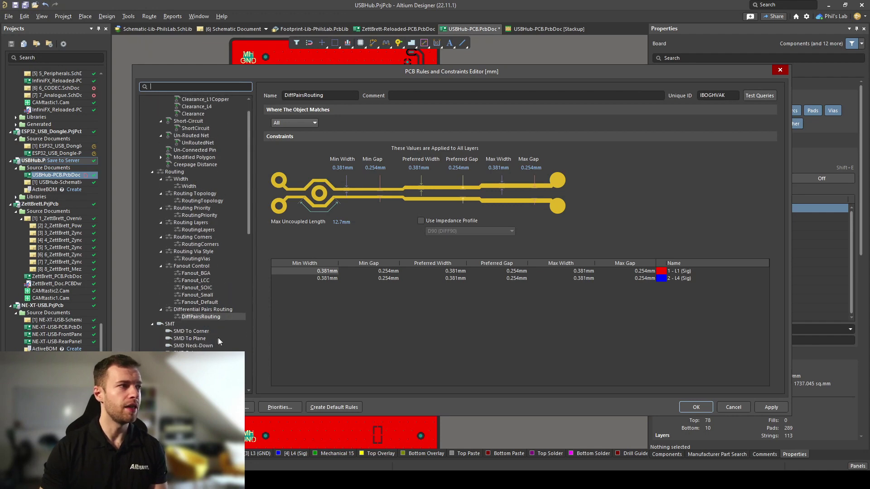
left_click(208, 317)
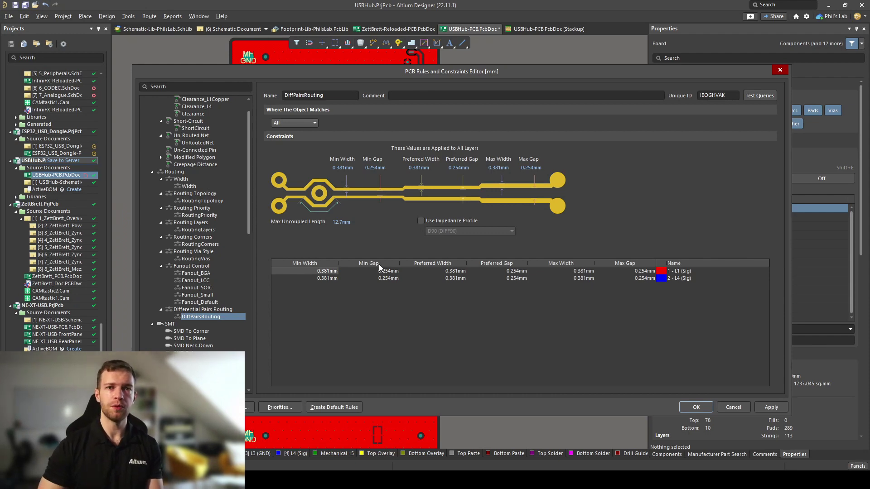
Limit the DiffPairsRouting rule to the differential pair class DIFF_USB
left_click(296, 120)
left_click(303, 154)
left_click(358, 122)
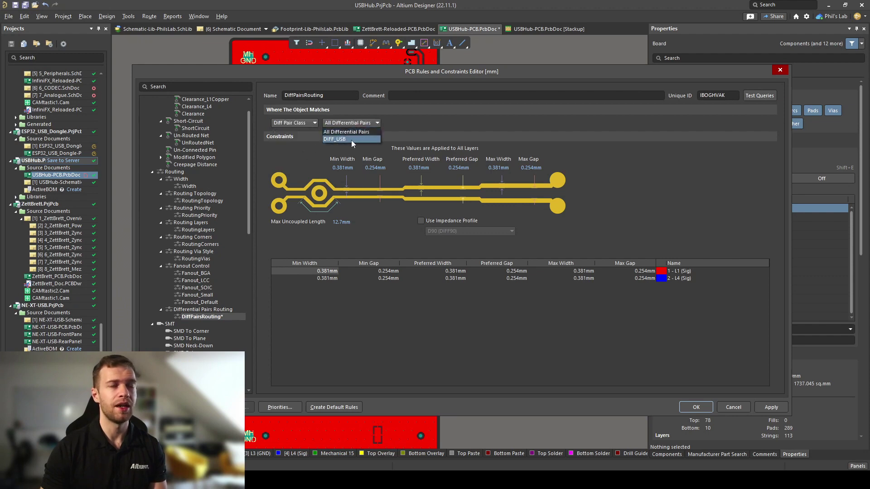
left_click(354, 143)
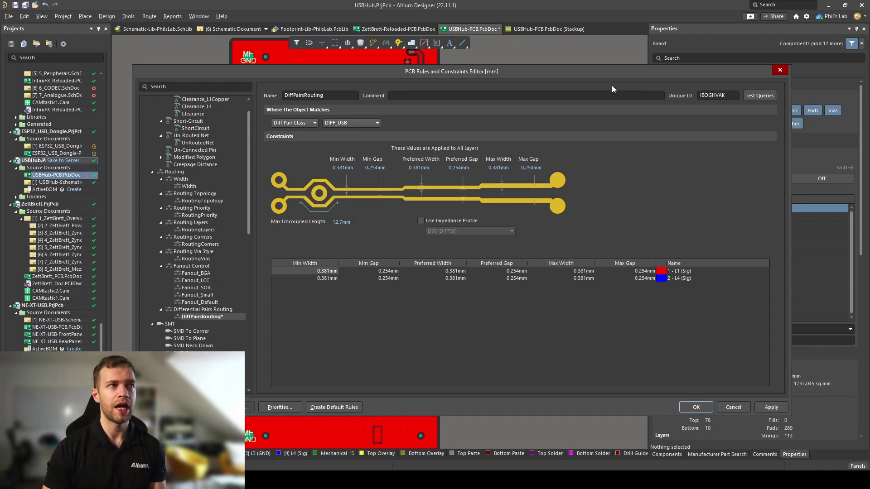
Make the DiffPairsRouting rule use the D90 (DIFF90) impedance profile, and accept the rule changes
left_click(421, 221)
left_click(463, 230)
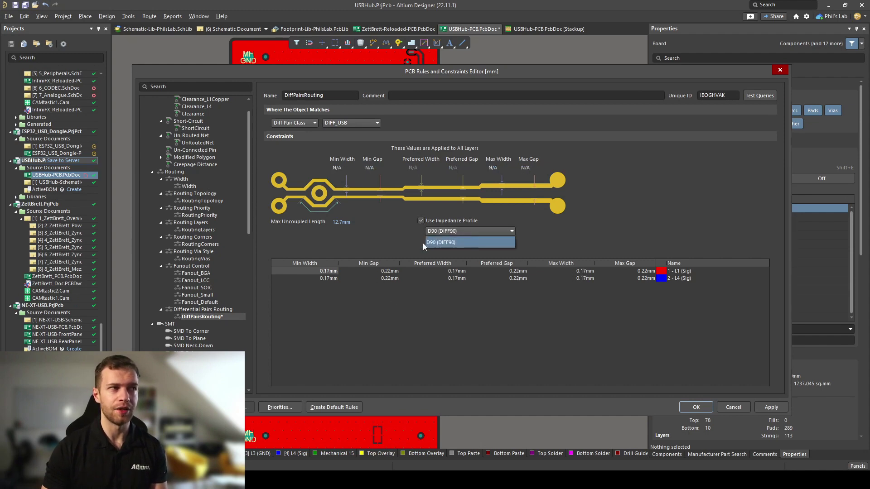
left_click(461, 243)
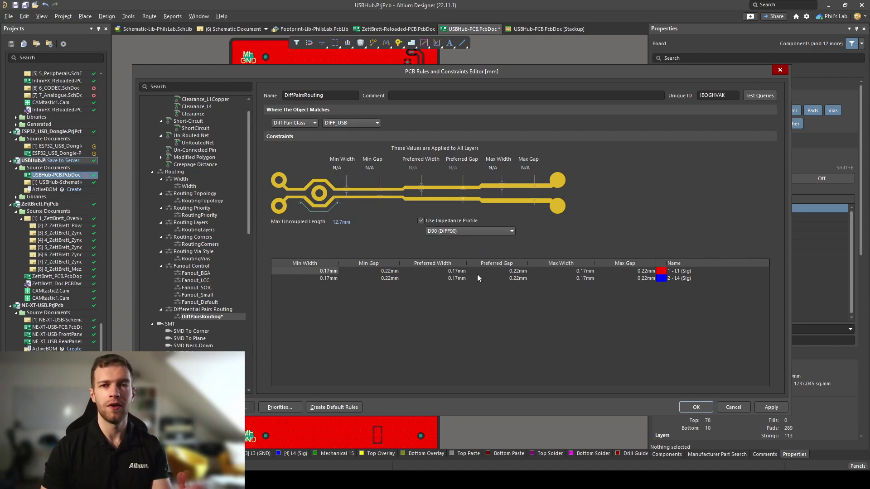
left_click(698, 407)
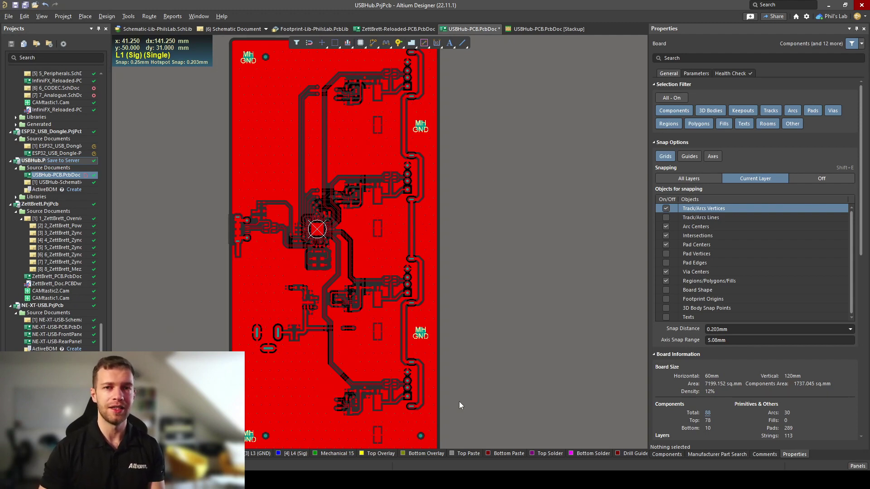
Route the USB_HUB4_D differential pair on L1 from U6 pads 9 and 8, around the nearby GND capacitor pad and up past the USB_HUB_NOCS vias
scroll(348, 226, "up", 4, "ctrl")
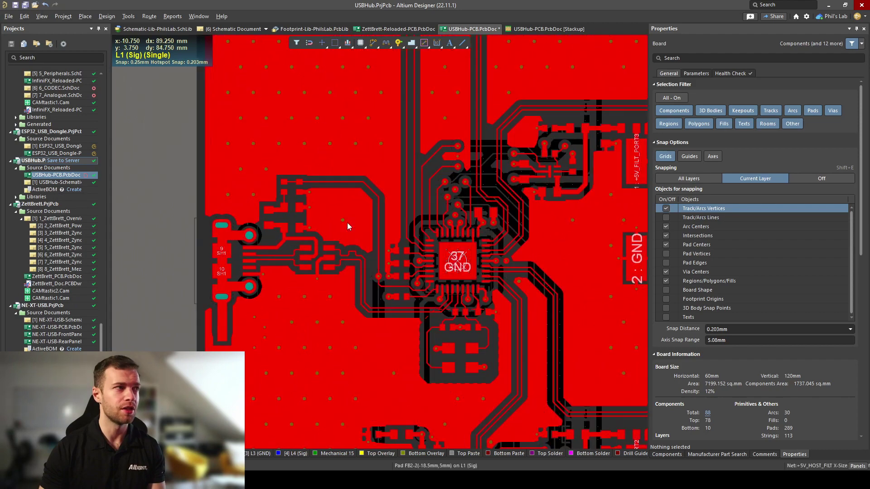
scroll(347, 227, "up", 5, "ctrl")
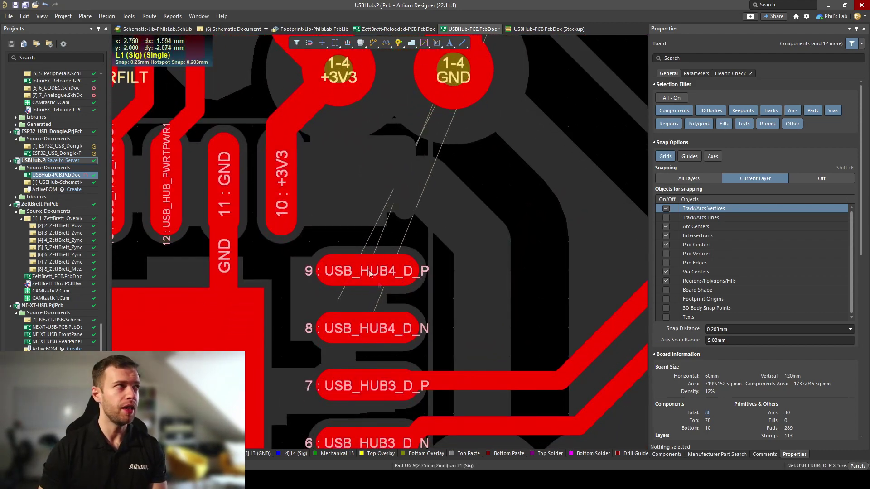
left_click(151, 17)
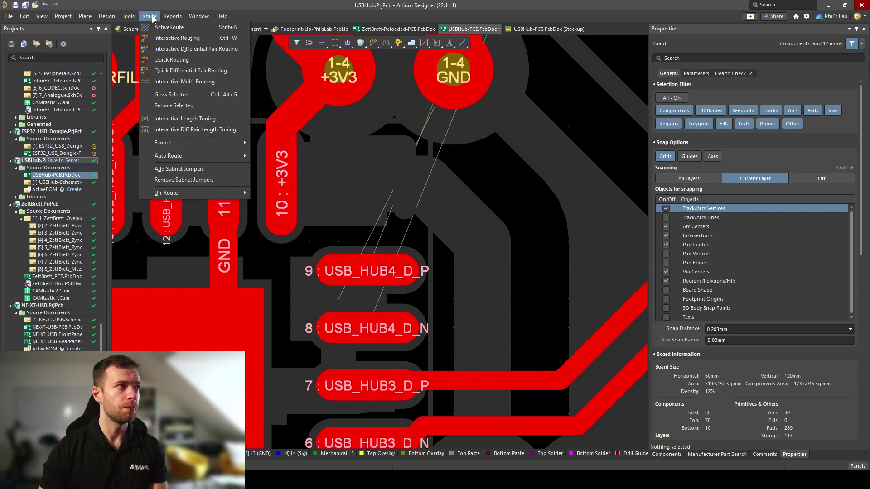
key("Escape")
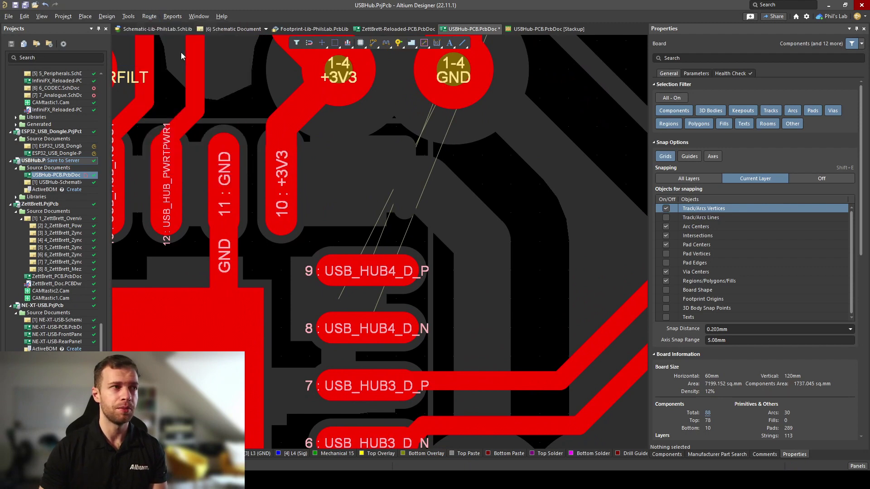
left_click(378, 271)
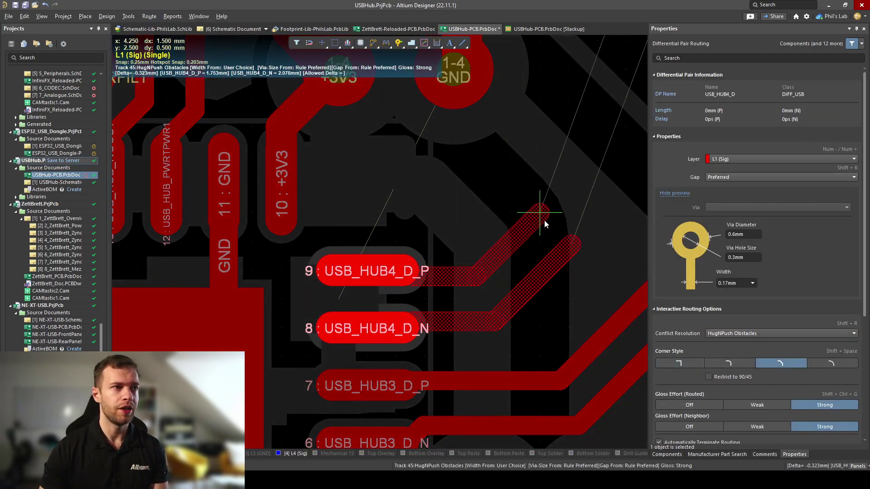
left_click(540, 211)
scroll(546, 186, "down", 4, "ctrl")
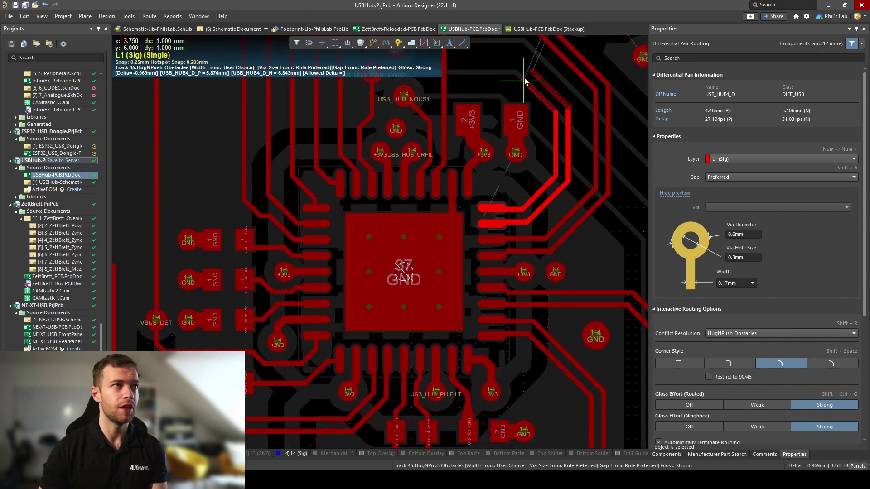
scroll(497, 96, "up", 5)
left_click(497, 96)
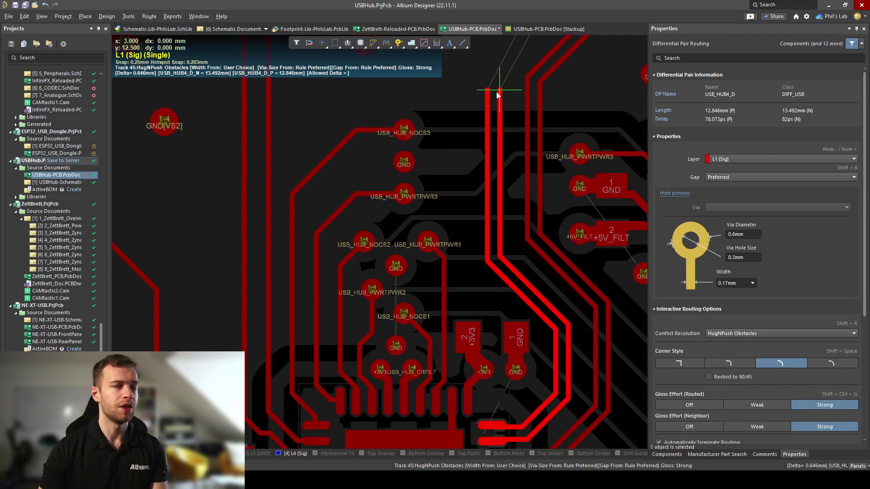
right_click(496, 96)
right_click(497, 96)
Check the track width of the diagonal USB_HUB4_D_P segment next to U6 pad 9
scroll(454, 369, "down", 3)
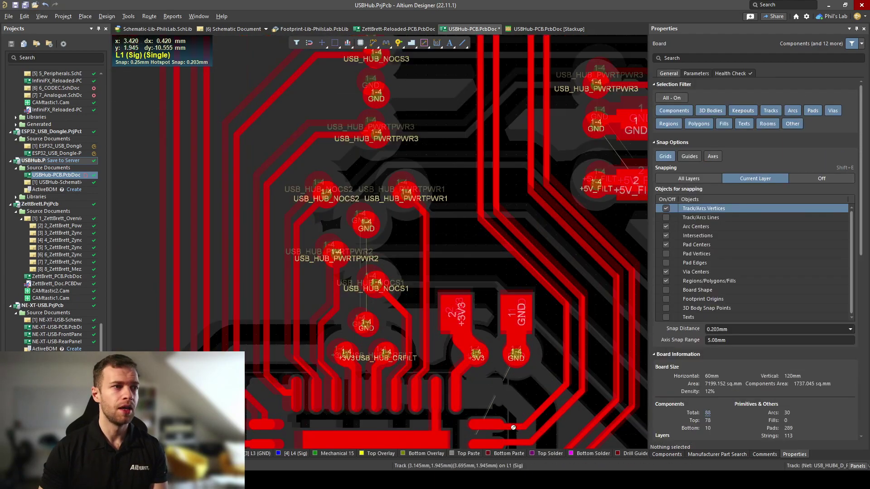
scroll(454, 368, "up", 2, "ctrl")
scroll(454, 368, "up", 4, "ctrl")
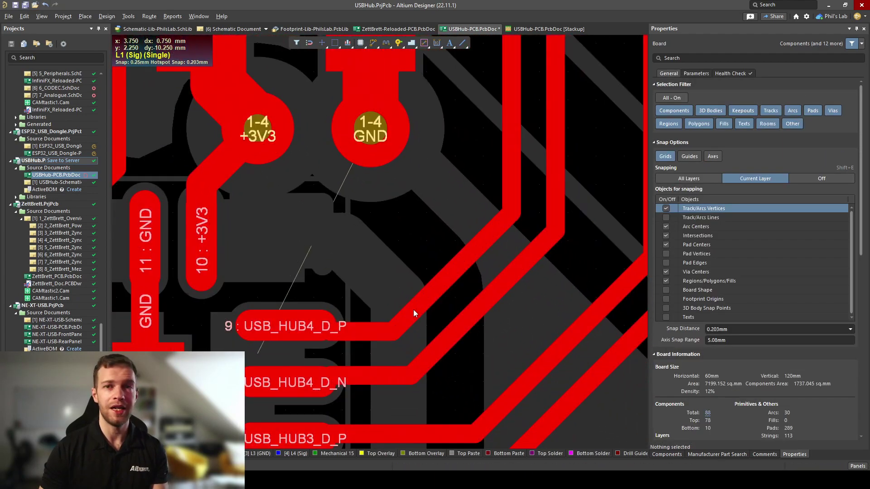
left_click(434, 300)
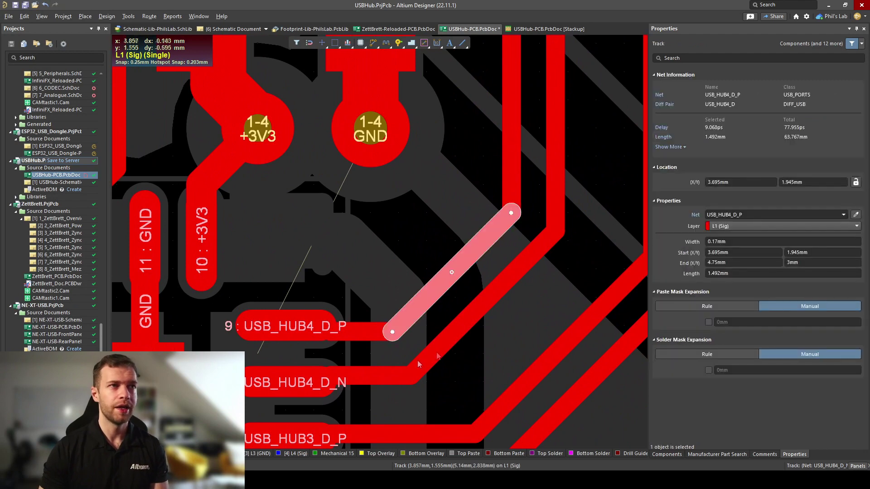
left_click(742, 242)
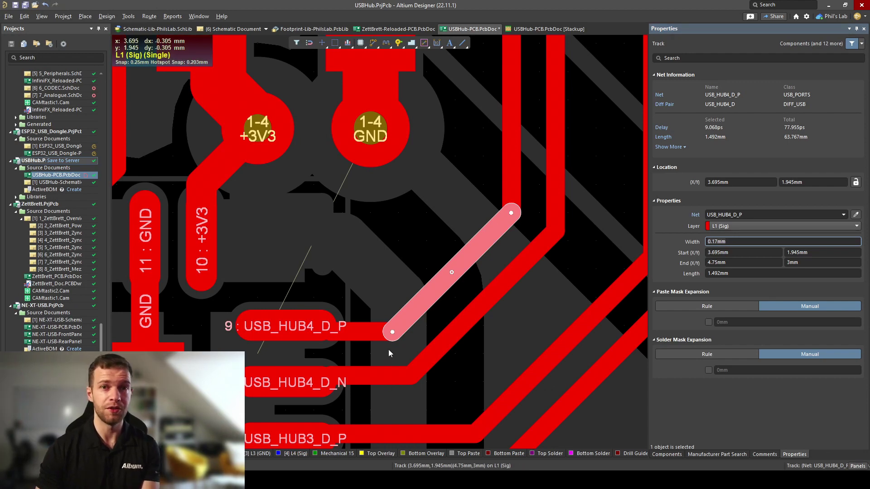
Measure the gap between the USB_HUB4_D_P and USB_HUB4_D_N tracks beside their pads, and clear the track selection
scroll(390, 354, "up", 3, "ctrl")
key("ctrl+m")
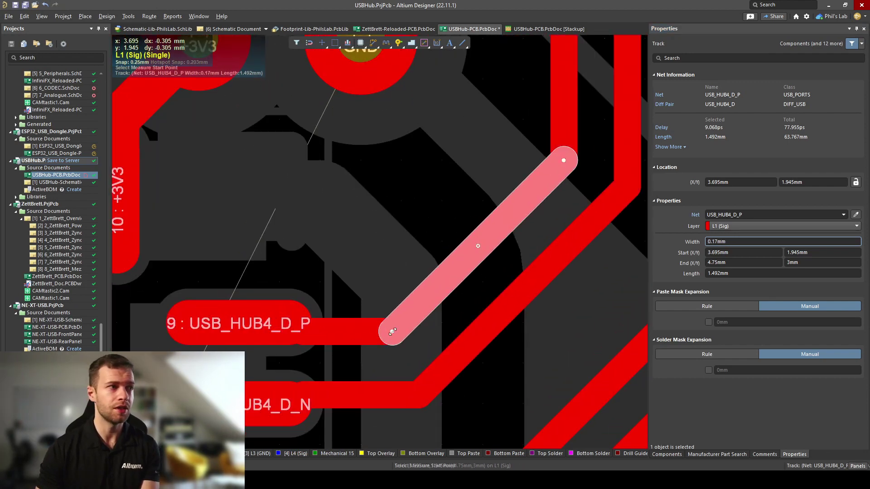
left_click(361, 345)
left_click(362, 380)
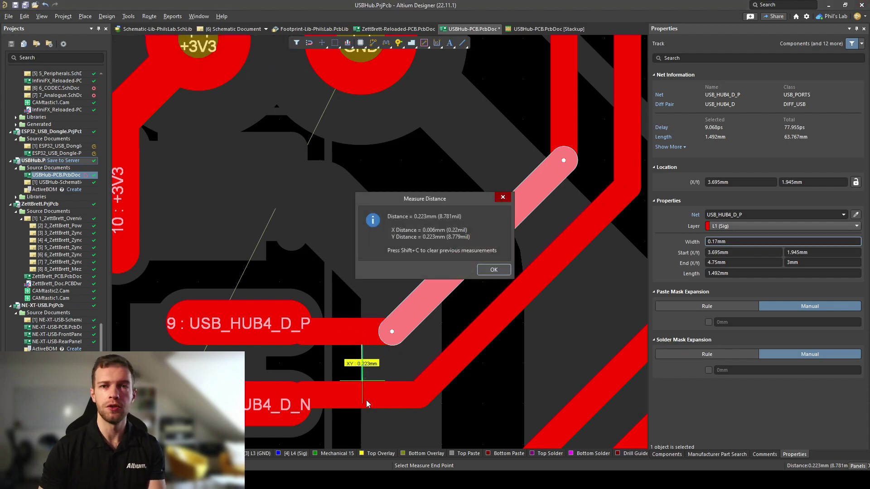
key("Escape")
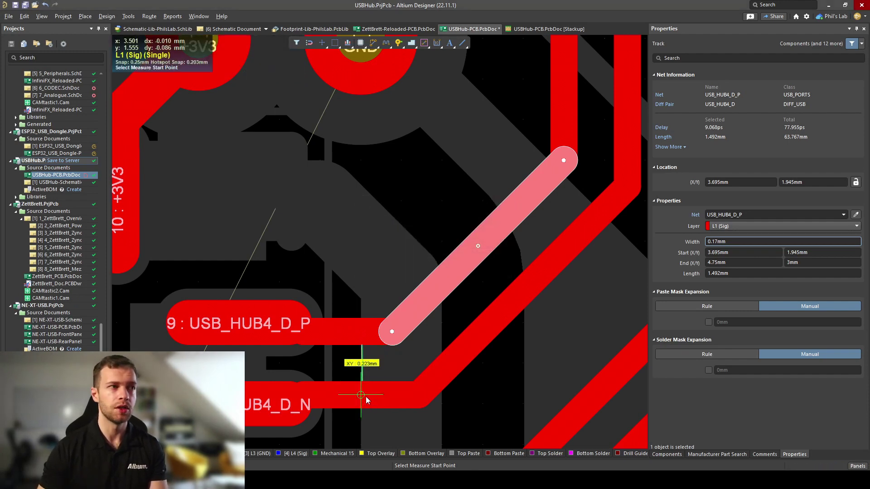
left_click(443, 217)
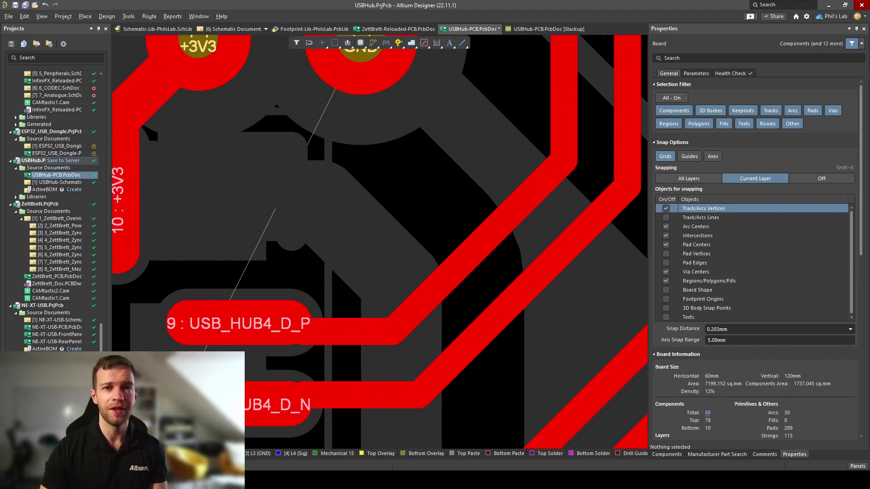
Examine the L2 (GND) reference plane across the whole board, and return to the L1 (Sig) layer
key("KP_Add")
scroll(355, 329, "down", 5, "ctrl")
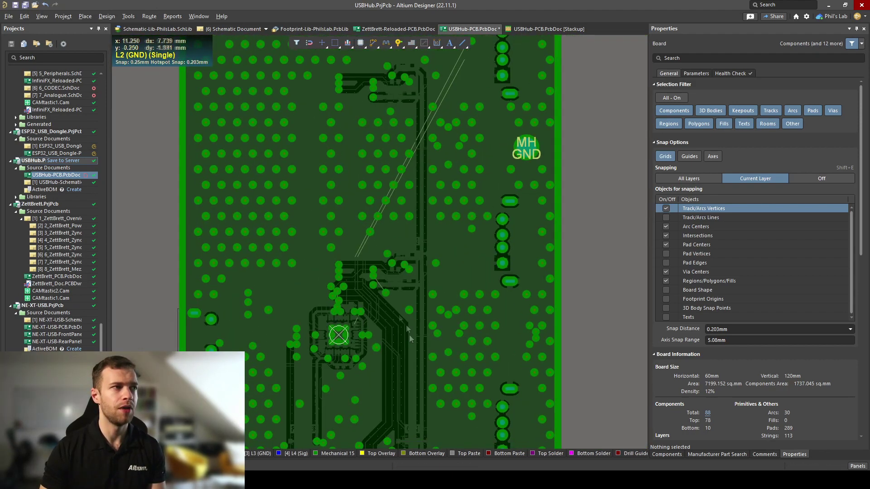
scroll(410, 340, "down", 3, "ctrl")
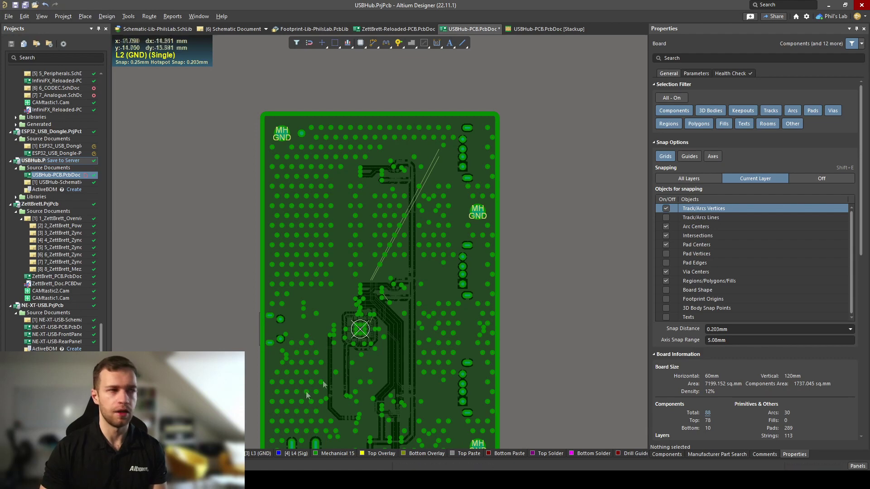
key("KP_Subtract")
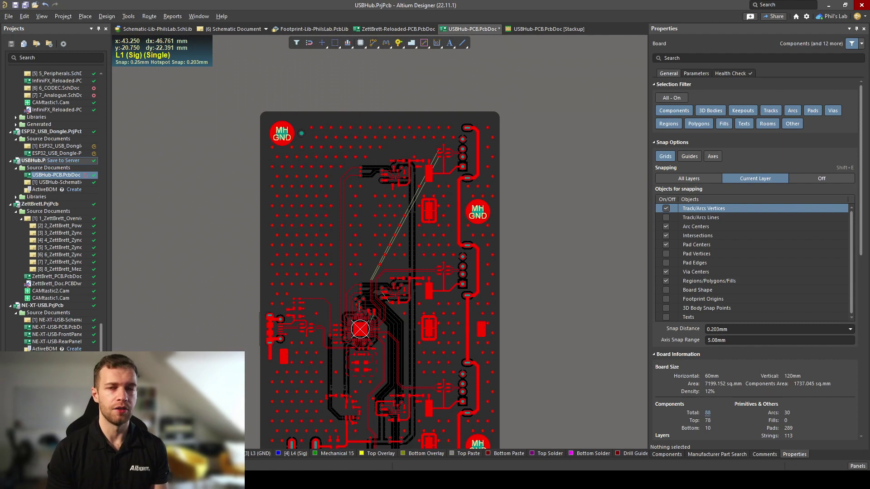
Add a third impedance profile to the USBHub stackup, trying the Single-Coplanar type and switching it to Differential-Coplanar
left_click(514, 29)
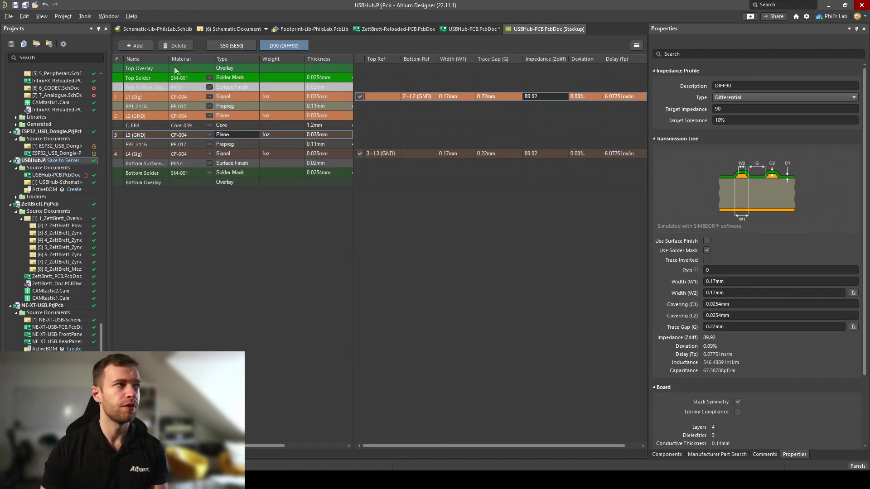
left_click(145, 45)
left_click(748, 97)
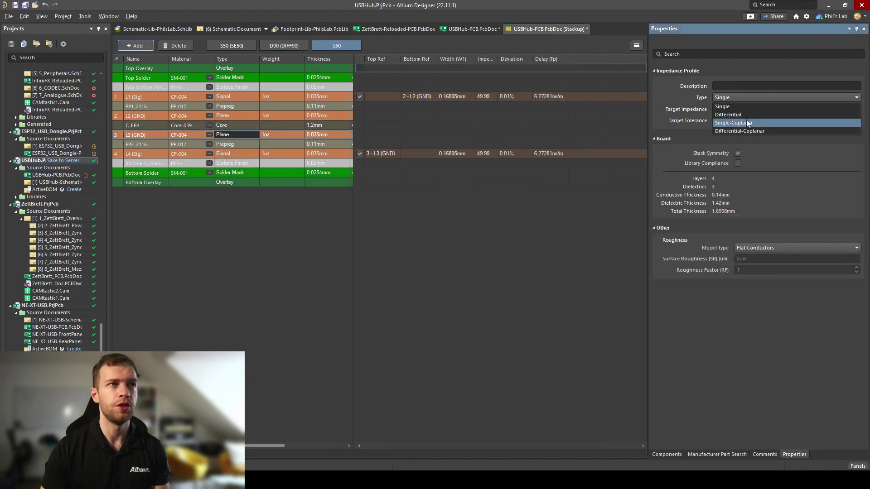
left_click(746, 122)
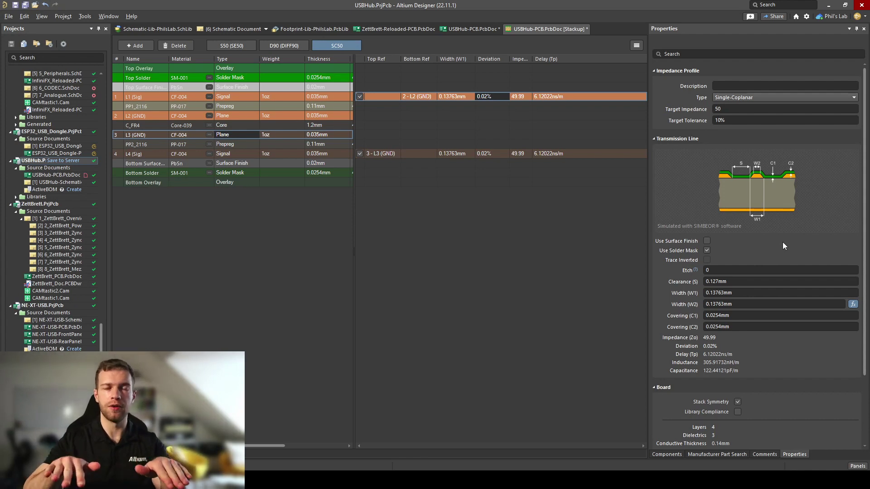
left_click(739, 98)
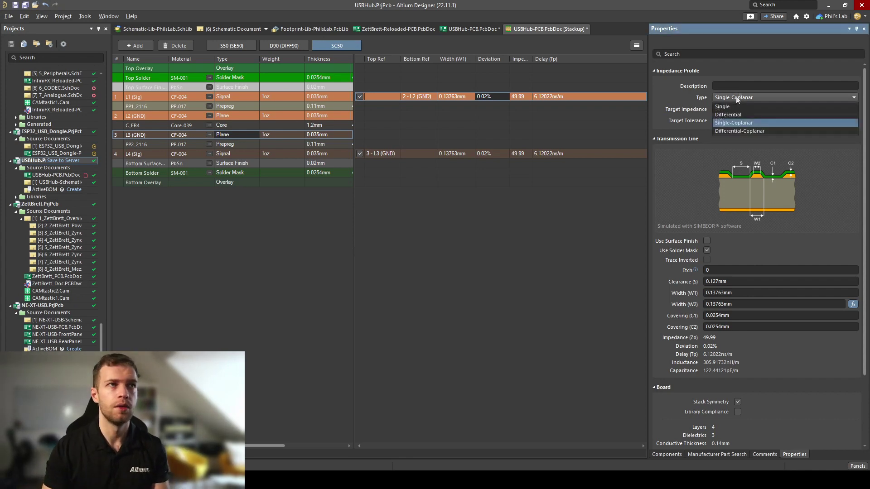
left_click(737, 128)
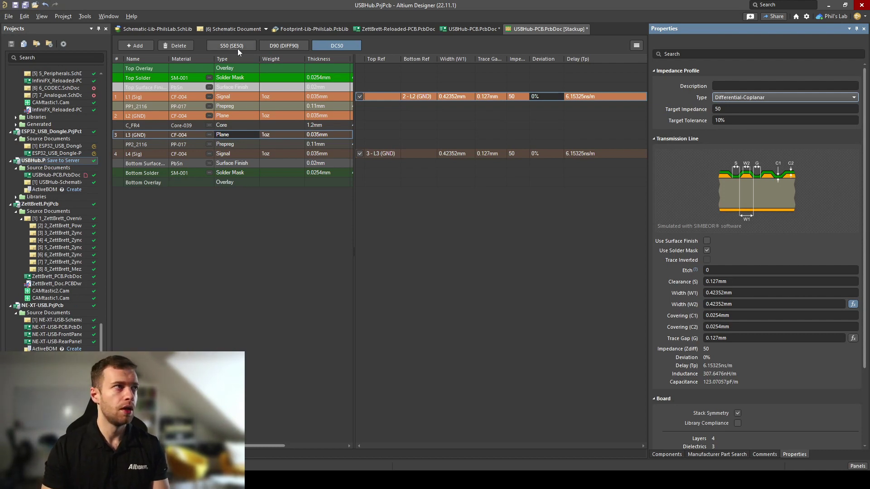
Replace the layer stack with the 6 Layers (4 x Signal, 2 x Plane) preset
left_click(122, 459)
left_click(86, 16)
mouse_move(115, 58)
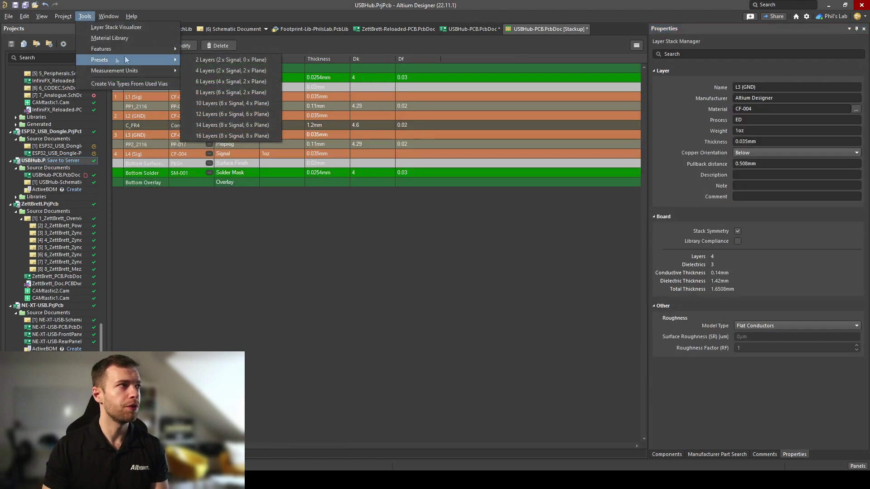
left_click(230, 80)
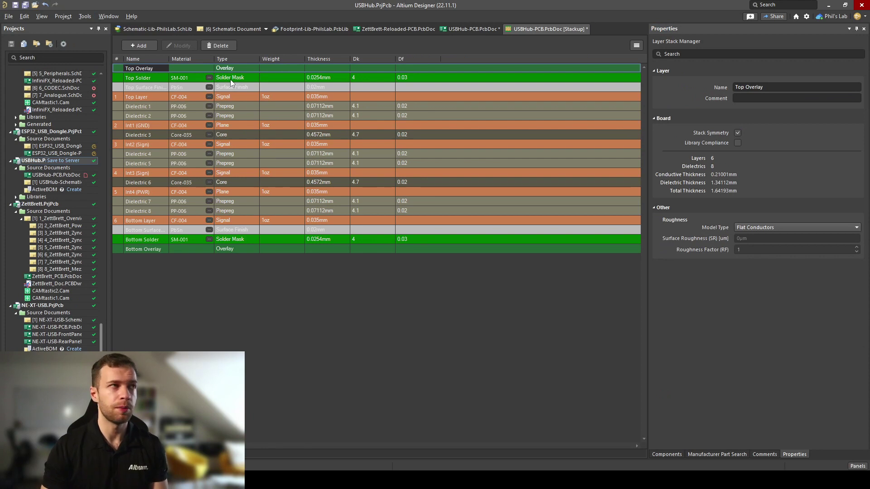
Turn off stack symmetry, change Int1 (GND) to a signal layer and Int2 (Sign) to a plane, and select Int3 (Sign) between the planes
left_click(148, 221)
left_click(147, 192)
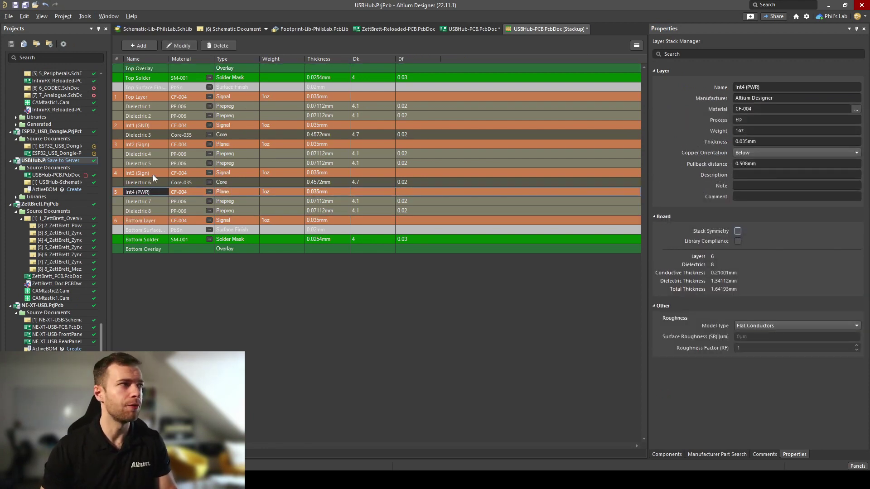
left_click(154, 174)
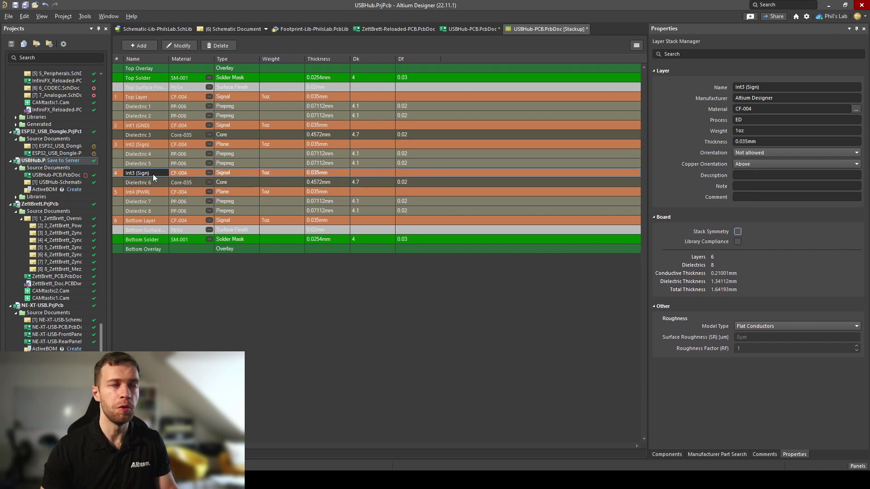
left_click(151, 144)
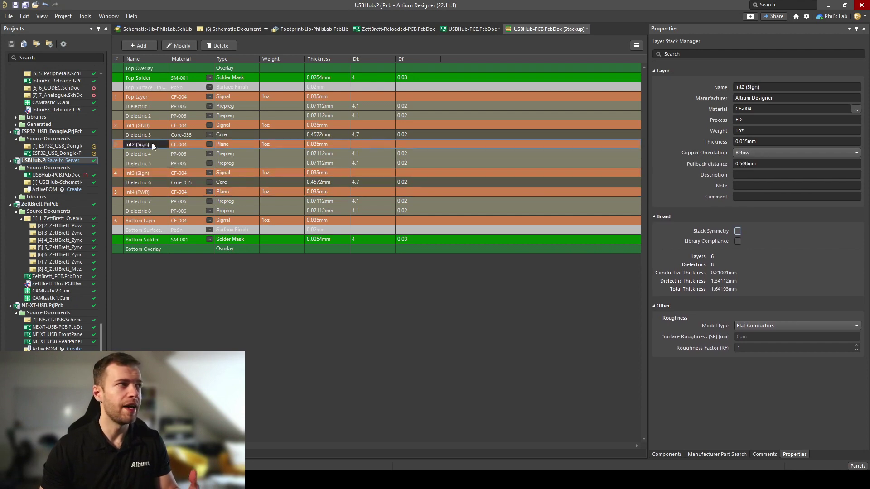
left_click(143, 175)
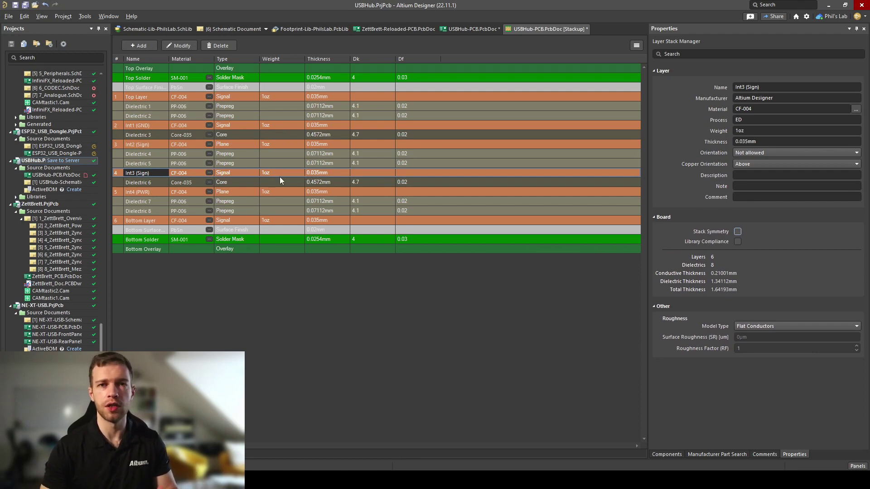
Add a single-ended impedance profile to the six-layer stack and limit it to Int3 (Sign) by excluding Top Layer, Int1 (GND) and Bottom Layer
left_click(149, 452)
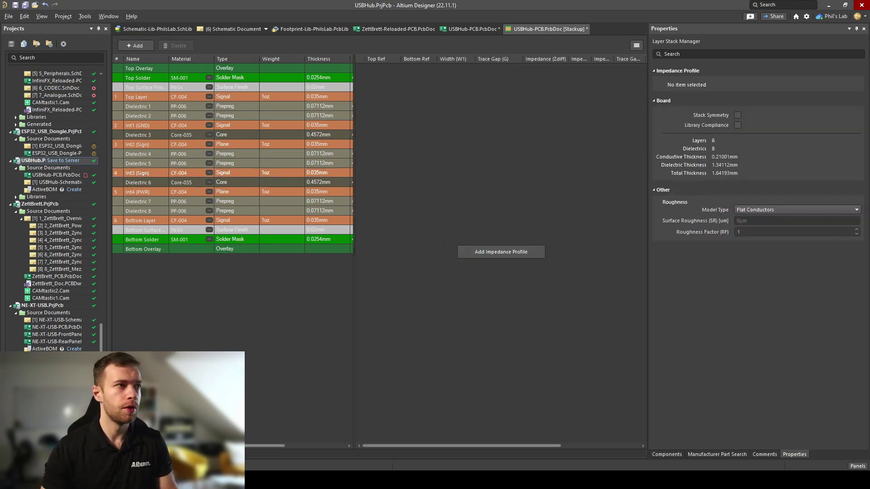
left_click(484, 251)
left_click(360, 96)
left_click(359, 125)
left_click(360, 220)
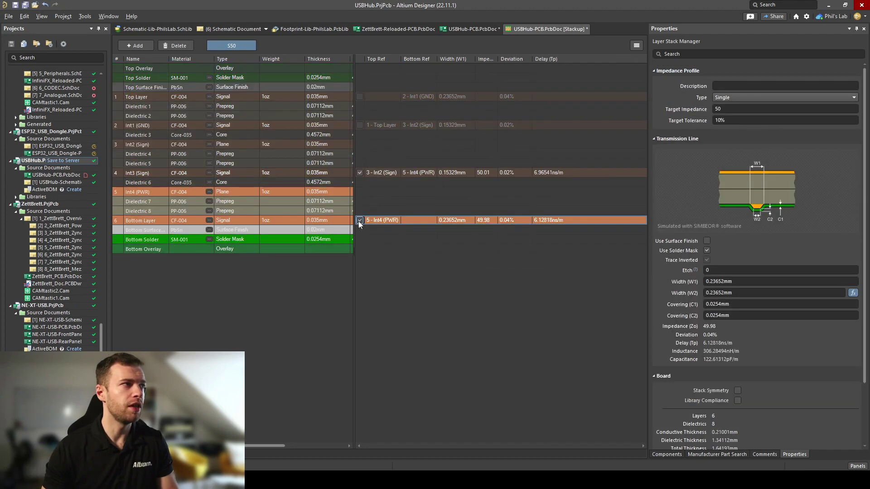
left_click(402, 175)
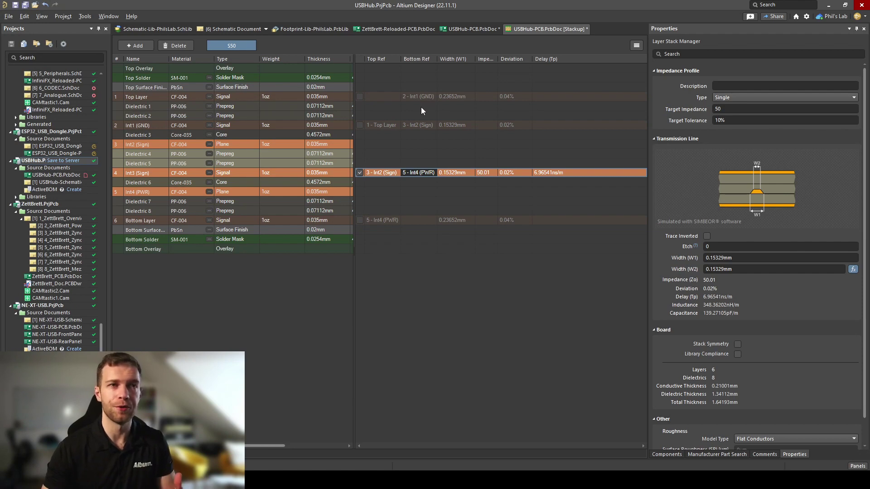
left_click(464, 174)
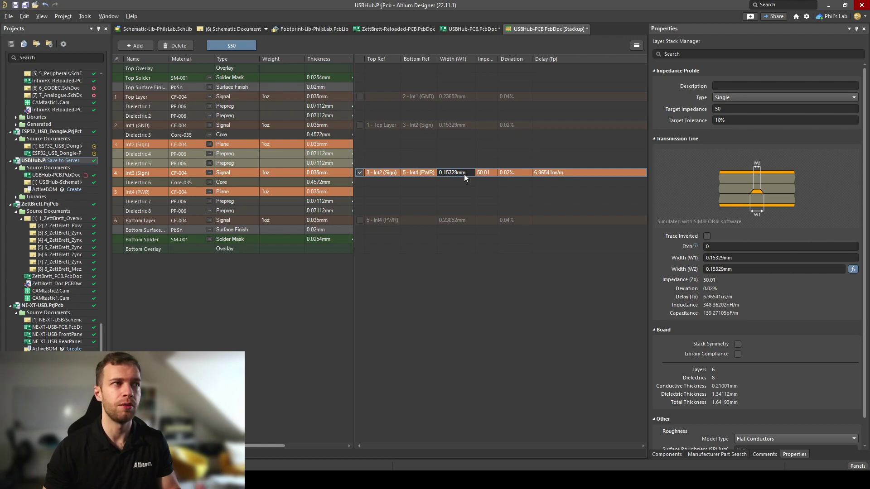
Set the Int3 (Sign) profile's target impedance to 60 and to 40, and open its impedance type choices
left_click(733, 109)
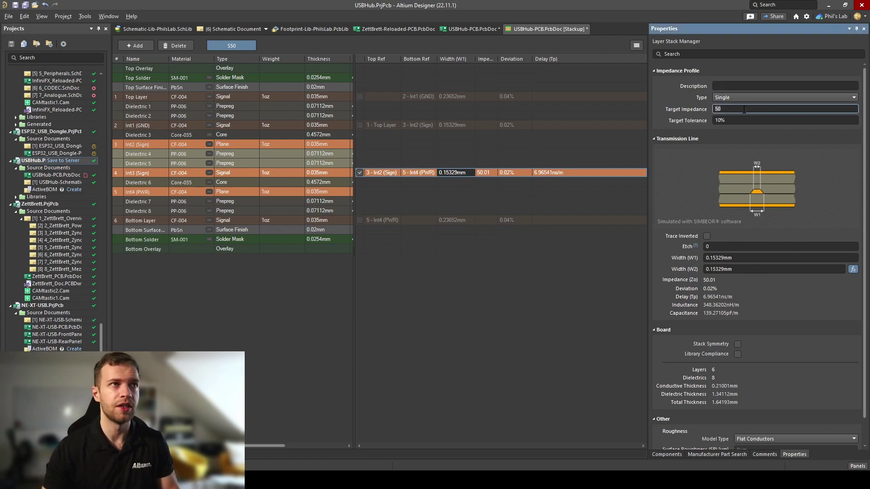
type("60")
key("Return")
type("40")
key("Return")
left_click(764, 97)
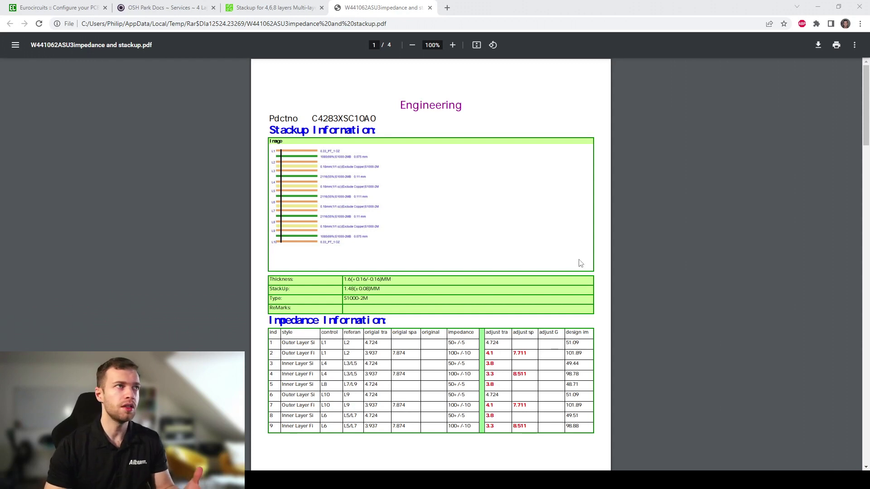
Examine the layer and dielectric thicknesses in the stackup diagram of the impedance and stackup PDF at 250% magnification
left_click(452, 50)
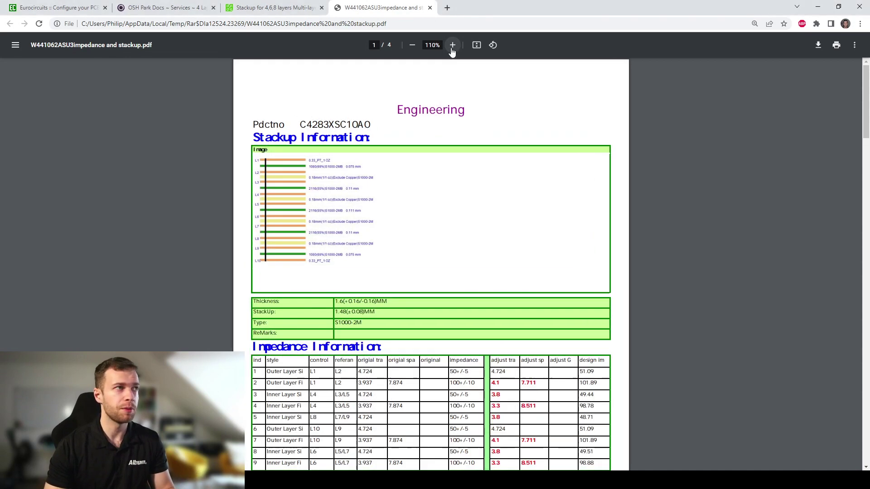
left_click(451, 50)
left_click(452, 50)
left_click(452, 50)
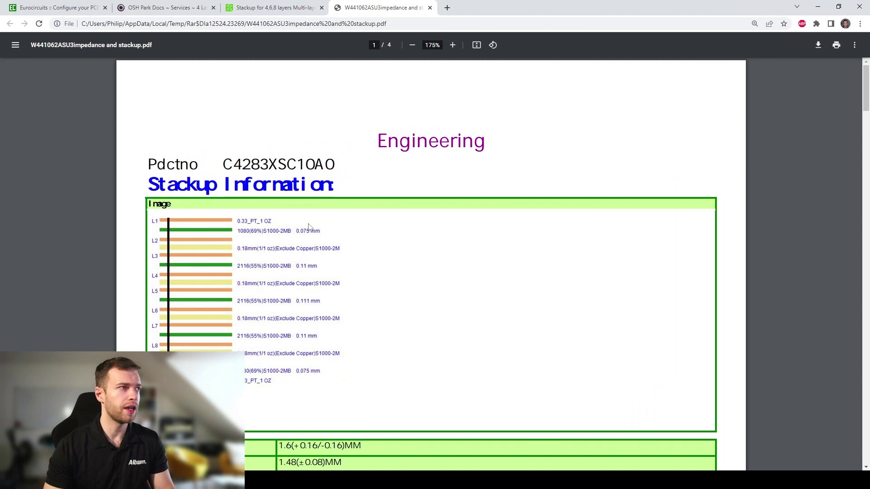
left_click(452, 46)
left_click(452, 45)
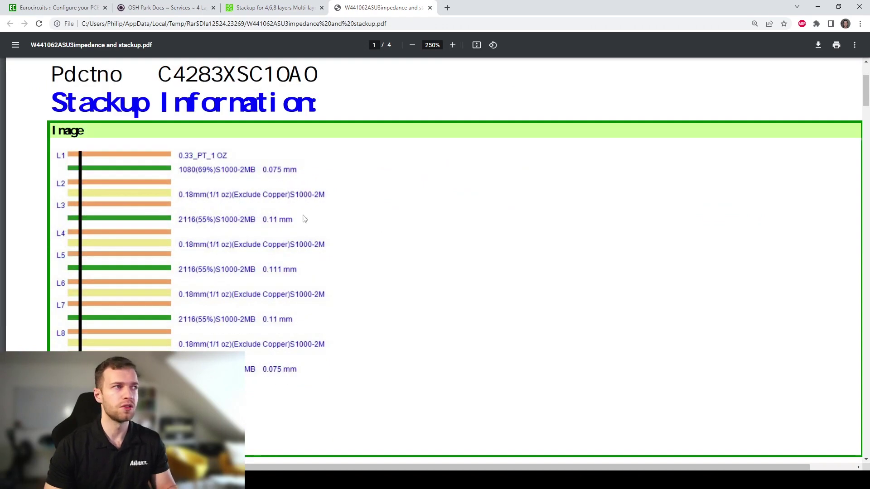
Compare the original and adjusted trace width and spacing for the L1 differential pair in the impedance table, and review page 2's coated microstrip calculations
scroll(337, 279, "down", 3)
left_click(413, 45)
left_click(413, 45)
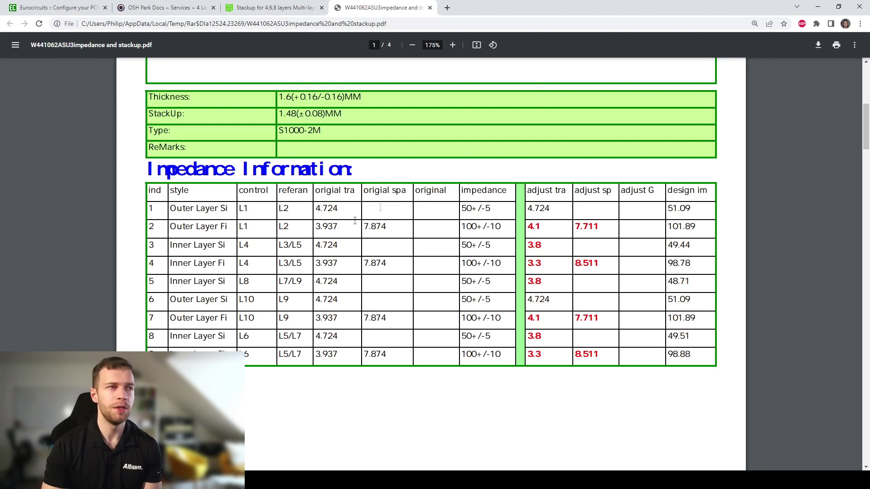
left_click_drag(315, 228, 339, 228)
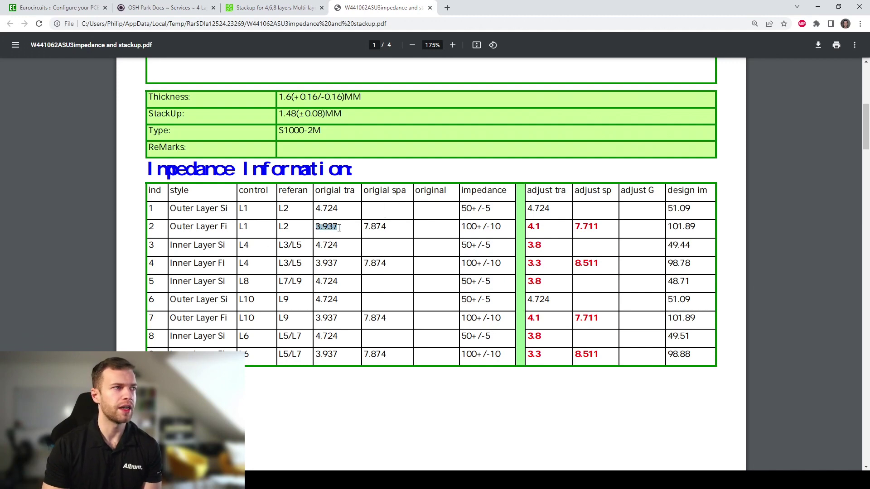
double_click(586, 227)
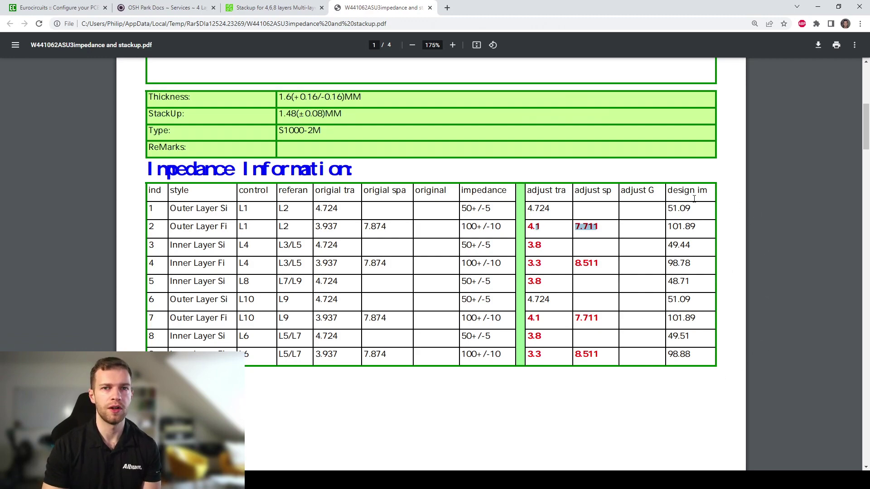
scroll(694, 198, "down", 10)
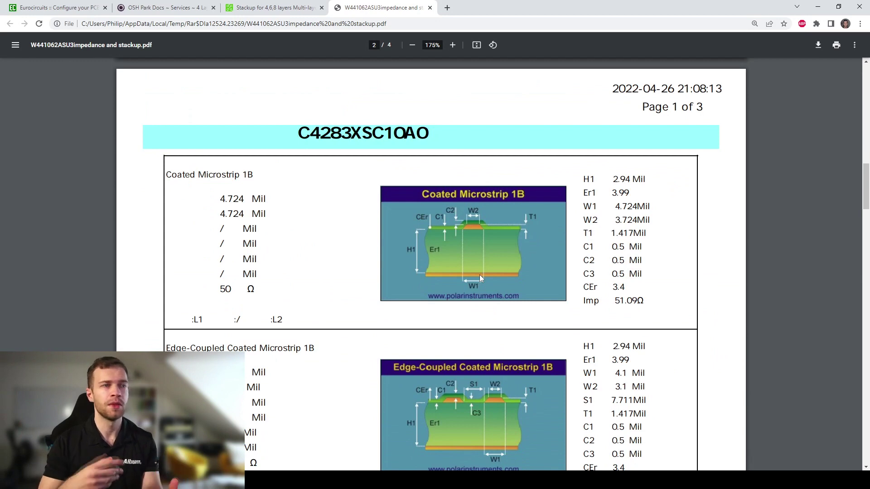
key("alt+Tab")
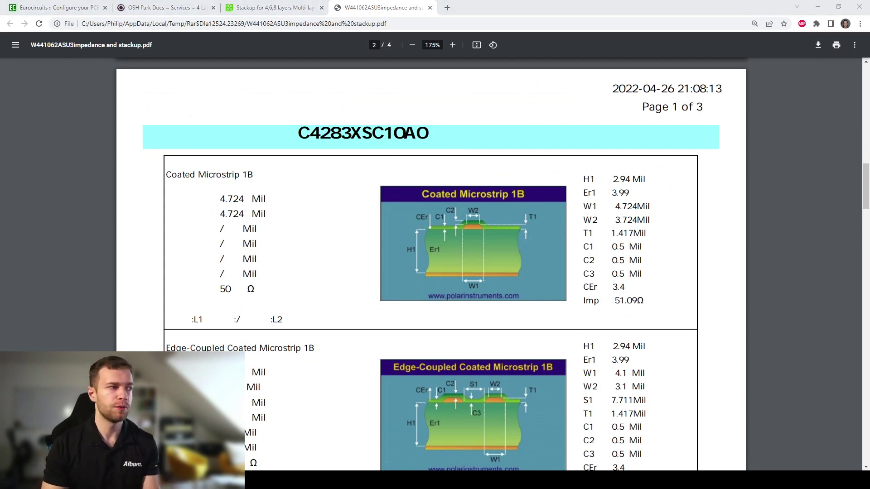